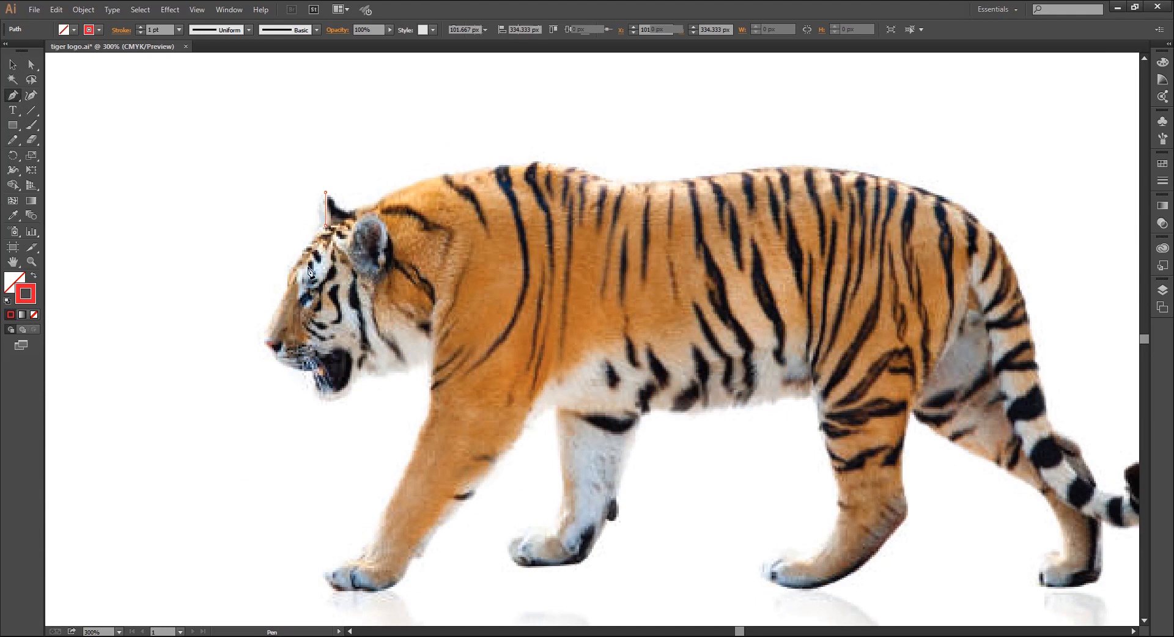
Trace the tiger's forehead and nose with straight Pen segments, continuing from the ear tip to the front of the upper lip.
{"action": "left_click", "coordinate": [325, 227]}
{"action": "left_click", "coordinate": [288, 272]}
{"action": "left_click", "coordinate": [289, 293]}
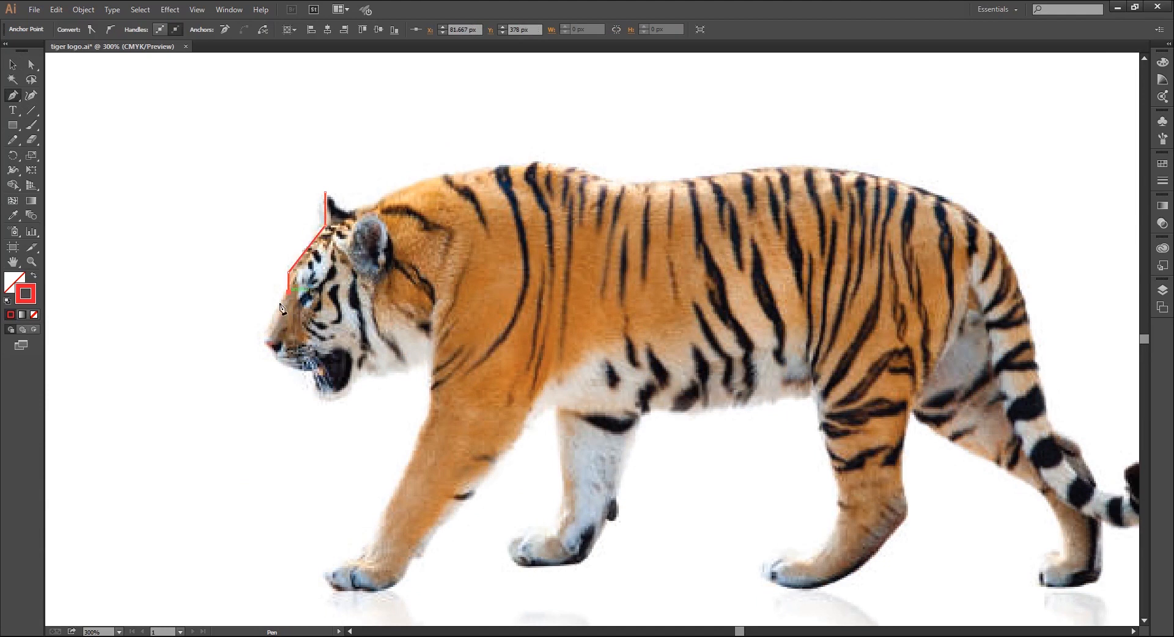
{"action": "scroll", "coordinate": [268, 347], "scroll_direction": "up", "scroll_amount": 1}
{"action": "left_click", "coordinate": [241, 344]}
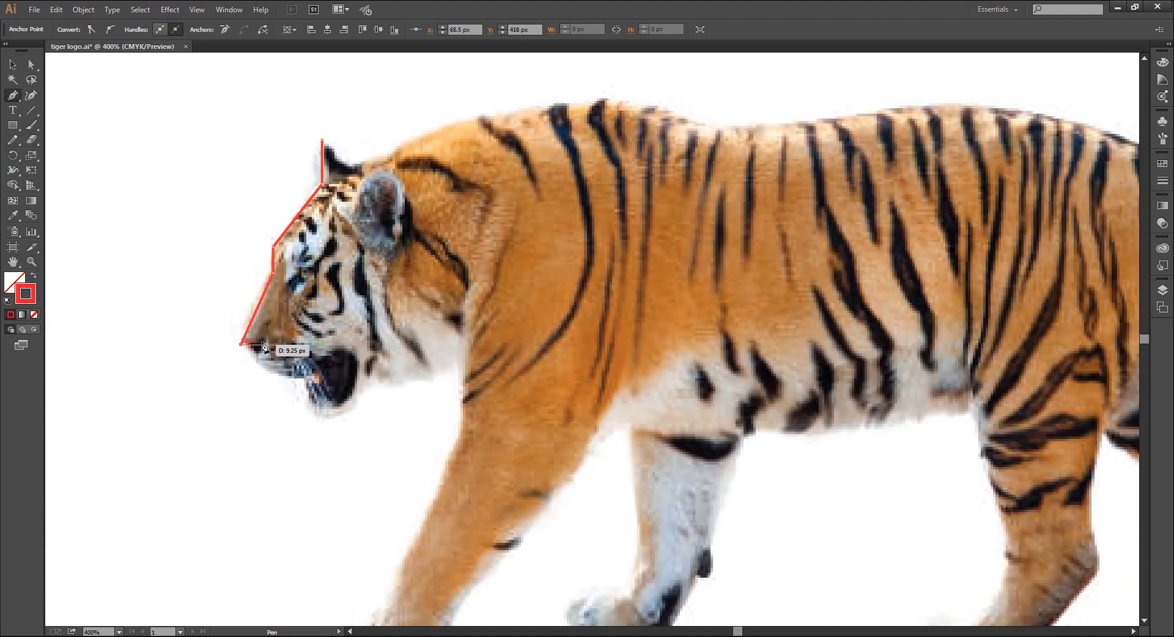
{"action": "left_click", "coordinate": [259, 345]}
{"action": "left_click", "coordinate": [258, 361]}
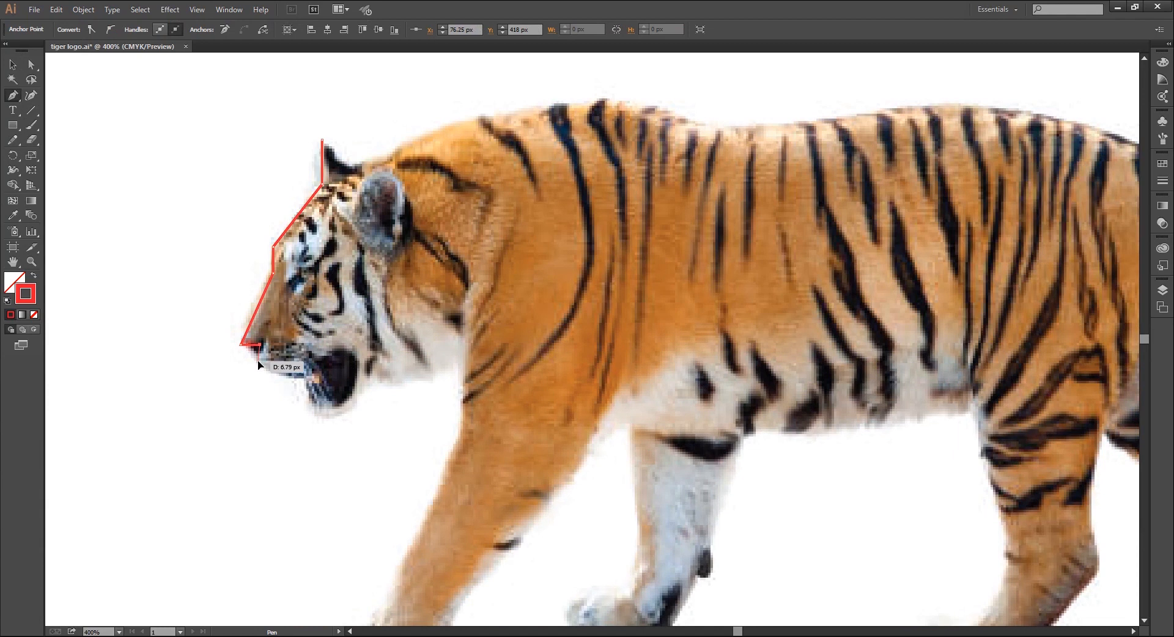
Continue the path along the upper lip and around the inside of the open mouth.
{"action": "left_click", "coordinate": [286, 376]}
{"action": "left_click", "coordinate": [324, 375]}
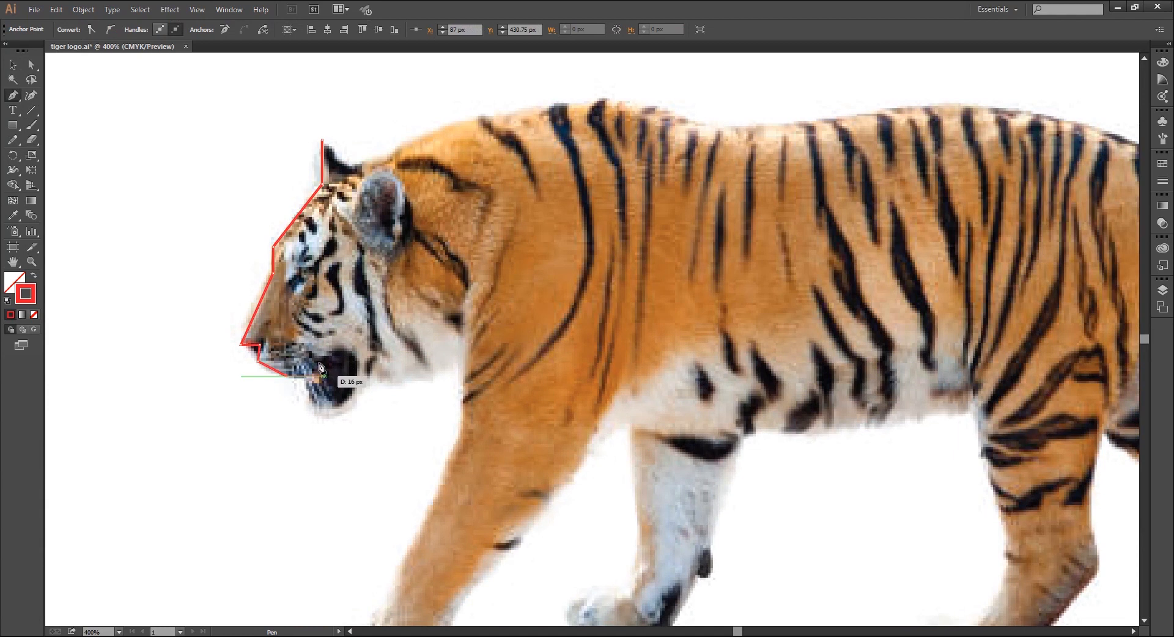
{"action": "left_click", "coordinate": [311, 350]}
{"action": "left_click", "coordinate": [348, 345]}
{"action": "left_click", "coordinate": [357, 364]}
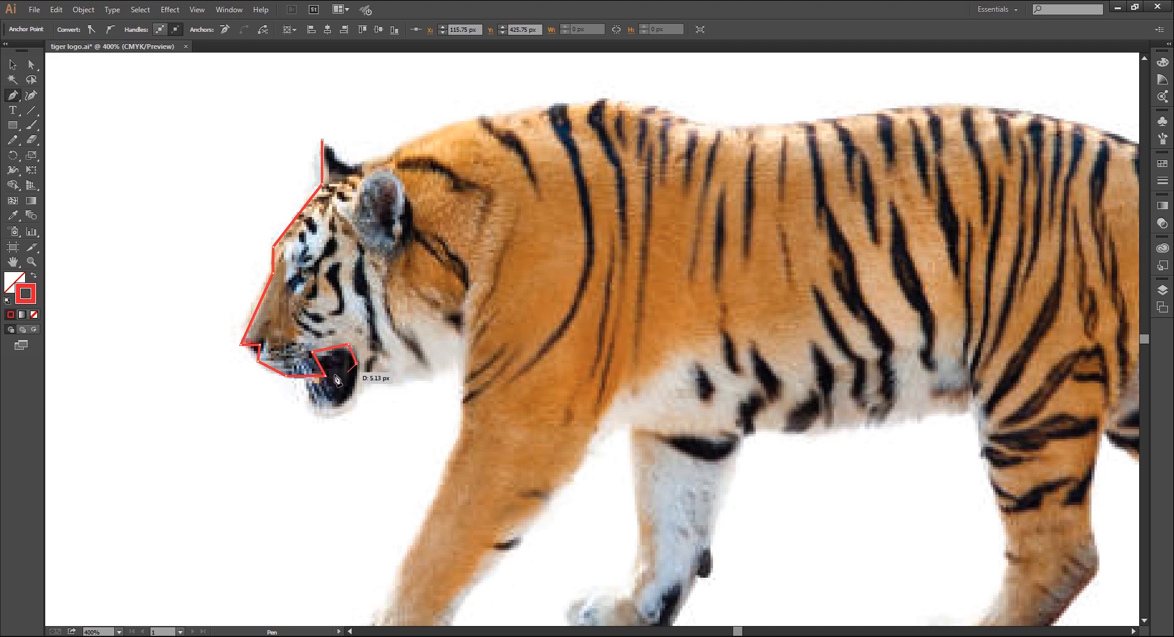
{"action": "left_click", "coordinate": [337, 375]}
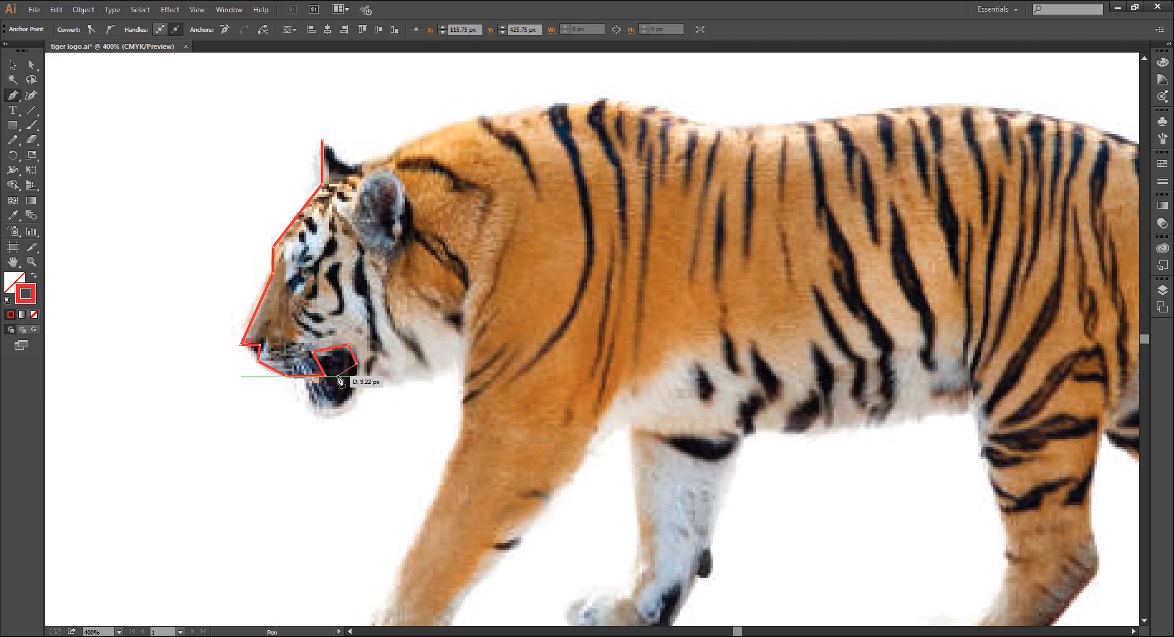
Trace the chin, throat and back of the cheek, ending in a sharp point on the shoulder.
{"action": "left_click", "coordinate": [370, 389]}
{"action": "left_click", "coordinate": [381, 376]}
{"action": "left_click", "coordinate": [422, 380]}
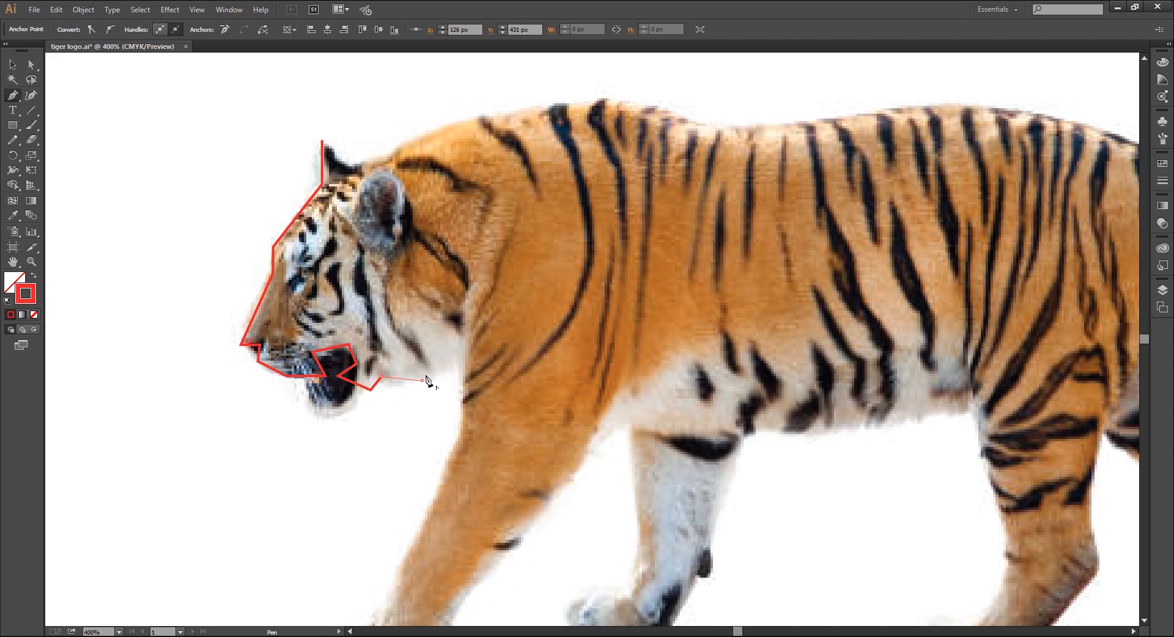
{"action": "left_click", "coordinate": [453, 360]}
{"action": "left_click", "coordinate": [464, 290]}
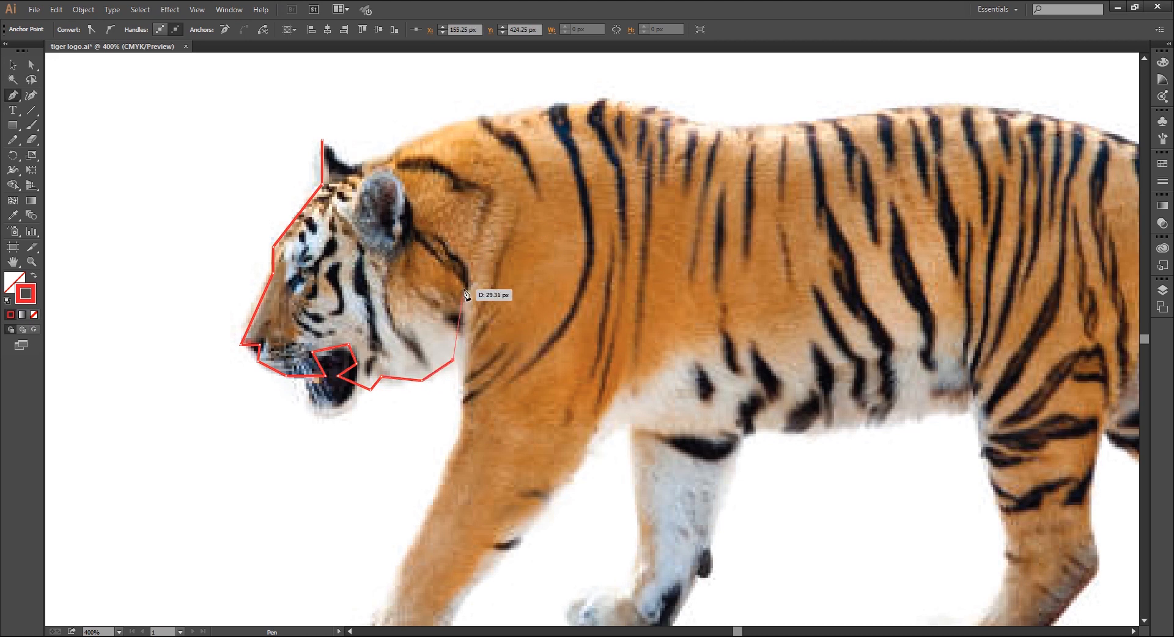
{"action": "left_click", "coordinate": [505, 226]}
Outline the near front leg and its flat-bottomed paw, finishing with a pointed notch up into the body behind the leg.
{"action": "left_click", "coordinate": [480, 291]}
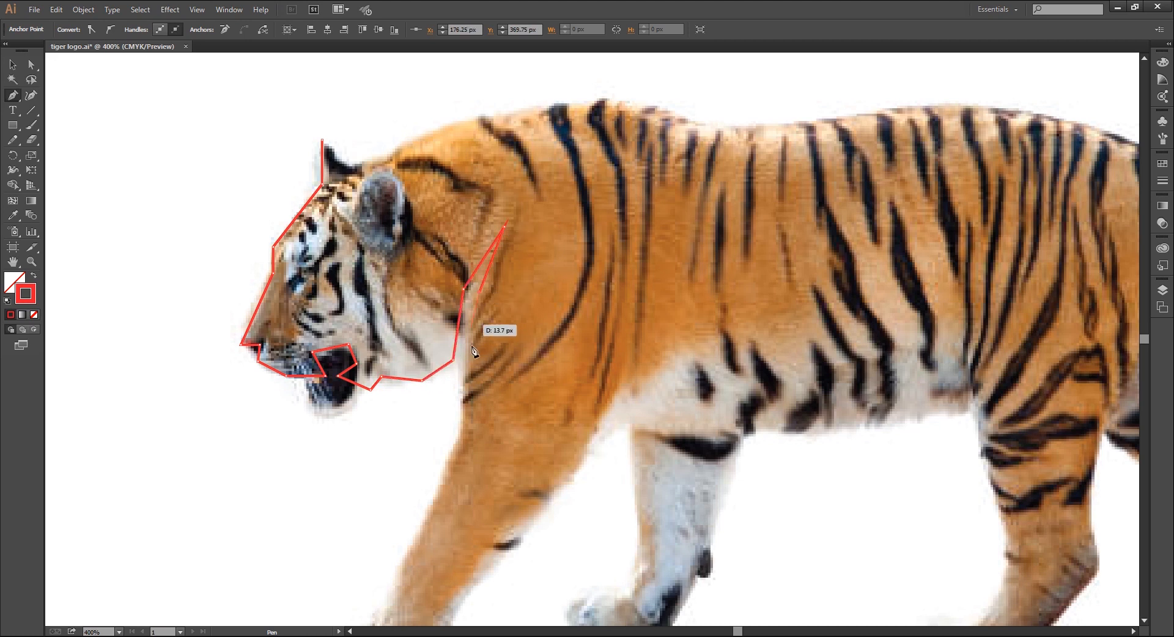
{"action": "left_click", "coordinate": [468, 427]}
{"action": "key", "text": "ctrl+minus"}
{"action": "left_click", "coordinate": [433, 483]}
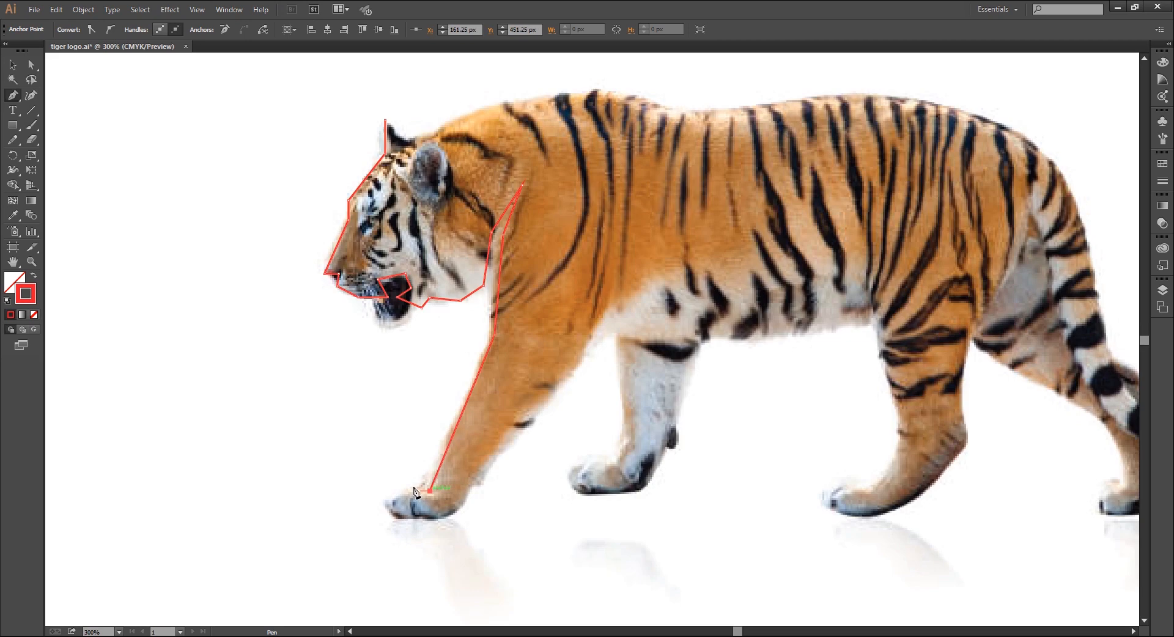
{"action": "left_click", "coordinate": [410, 483]}
{"action": "left_click", "coordinate": [383, 516]}
{"action": "left_click", "coordinate": [455, 517]}
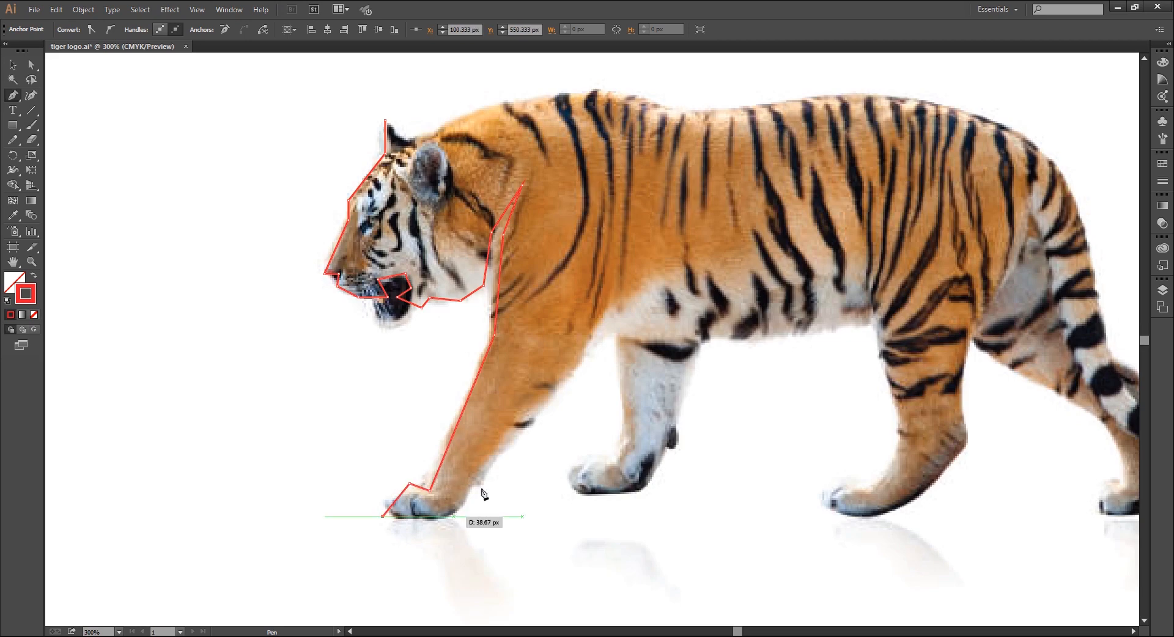
{"action": "left_click", "coordinate": [581, 364]}
{"action": "left_click", "coordinate": [613, 299]}
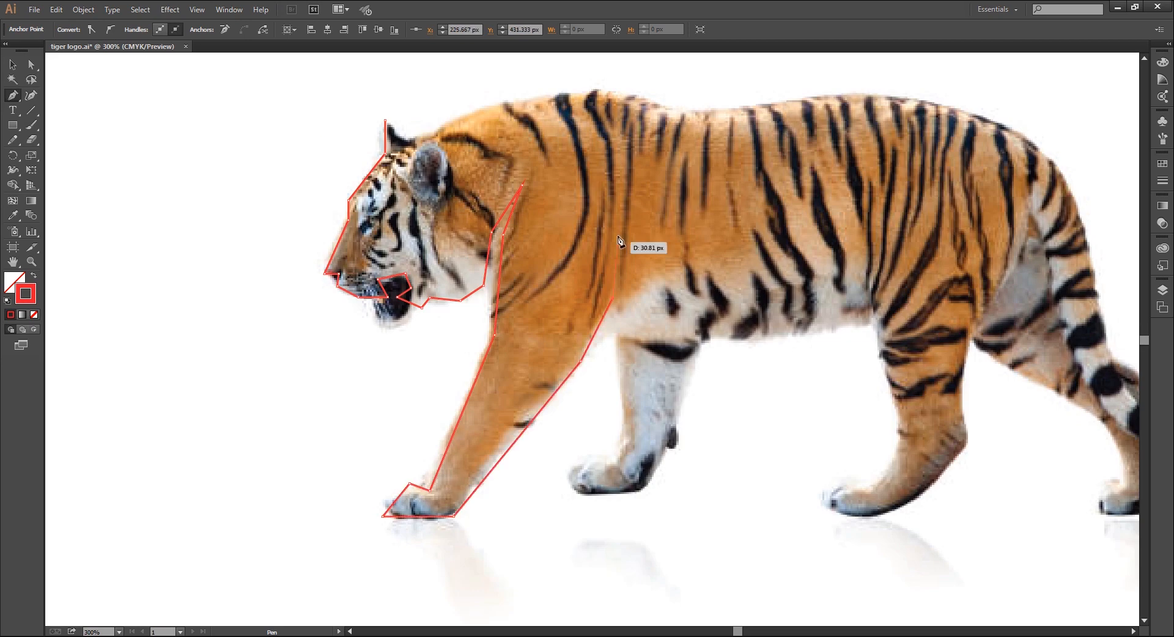
{"action": "left_click", "coordinate": [615, 243]}
Trace the belly with straight segments back to the hind leg, continuing up into a point on the flank.
{"action": "left_click_drag", "start_coordinate": [621, 306], "coordinate": [554, 319]}
{"action": "left_click", "coordinate": [564, 340]}
{"action": "left_click", "coordinate": [664, 354]}
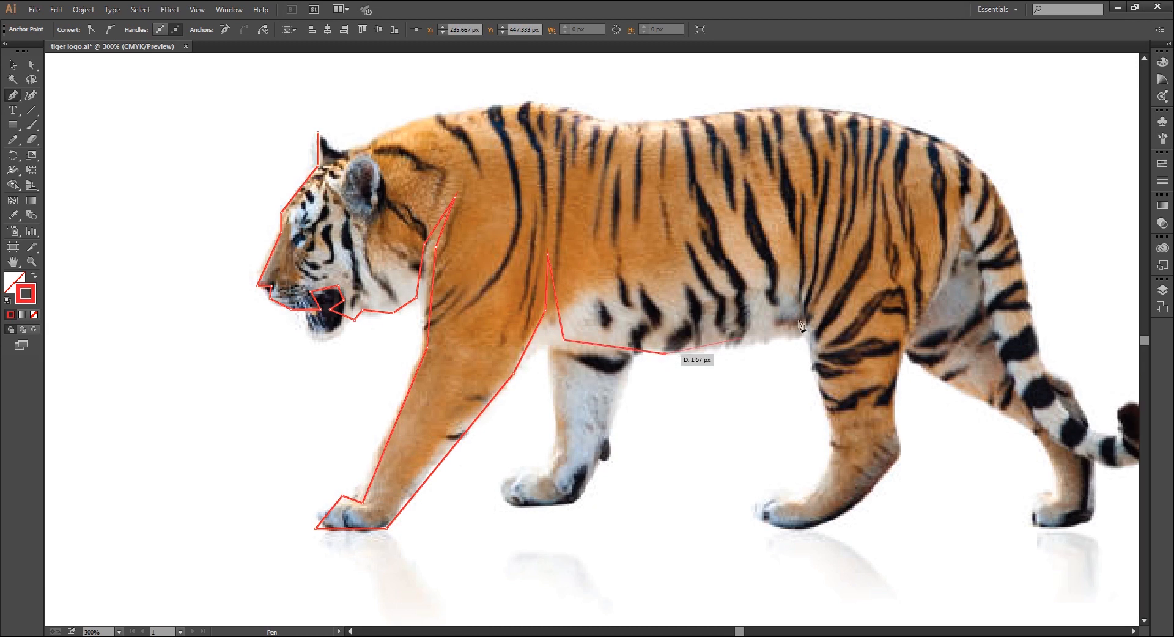
{"action": "left_click", "coordinate": [785, 334]}
{"action": "left_click", "coordinate": [799, 264]}
{"action": "scroll", "coordinate": [799, 265], "scroll_direction": "up", "scroll_amount": 1}
{"action": "left_click", "coordinate": [711, 243]}
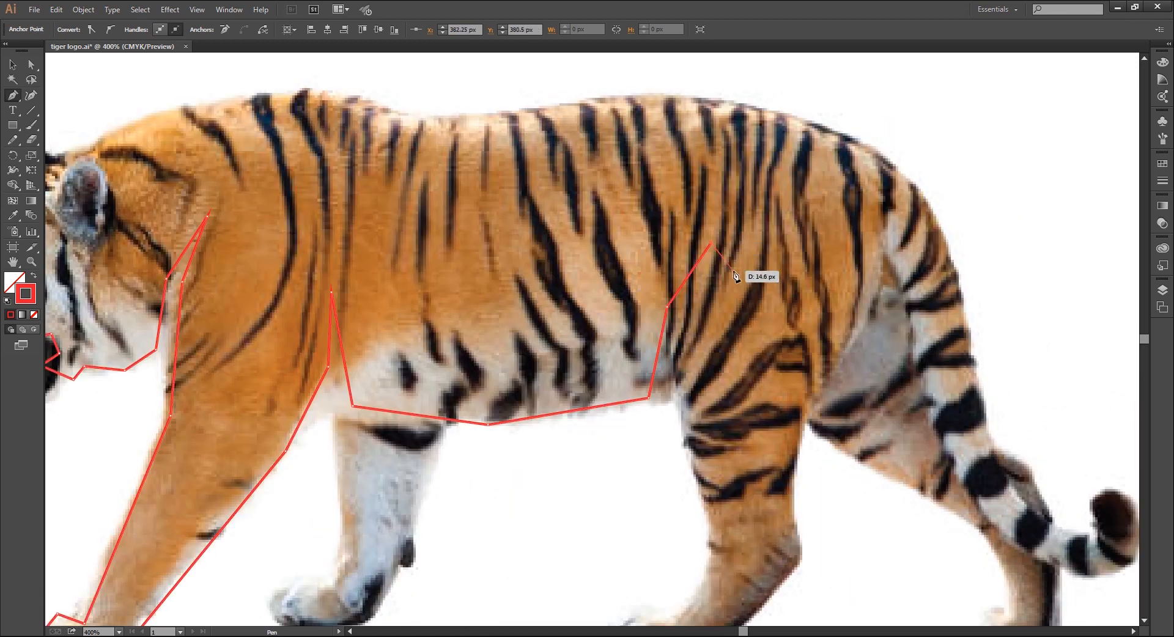
Add a small hook at the flank point and trace the front edge of the near hind leg down to its toes.
{"action": "left_click", "coordinate": [734, 271]}
{"action": "left_click", "coordinate": [710, 264]}
{"action": "left_click", "coordinate": [683, 313]}
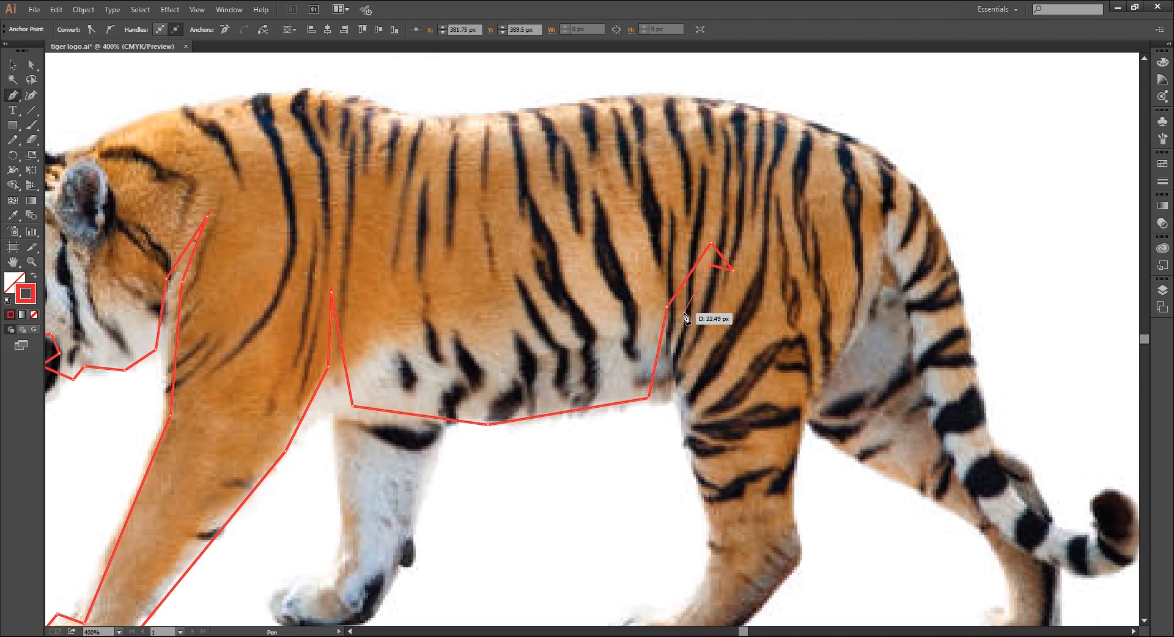
{"action": "left_click", "coordinate": [672, 406]}
{"action": "scroll", "coordinate": [697, 468], "scroll_direction": "down", "scroll_amount": 1}
{"action": "left_click", "coordinate": [712, 499]}
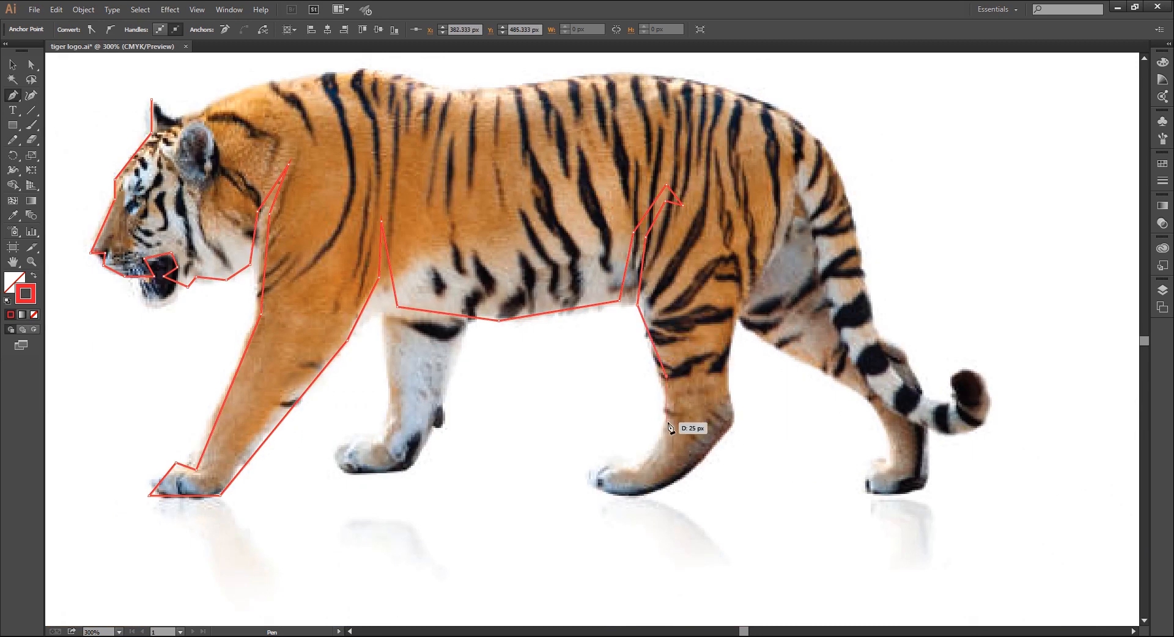
{"action": "left_click", "coordinate": [669, 420]}
{"action": "left_click", "coordinate": [644, 461]}
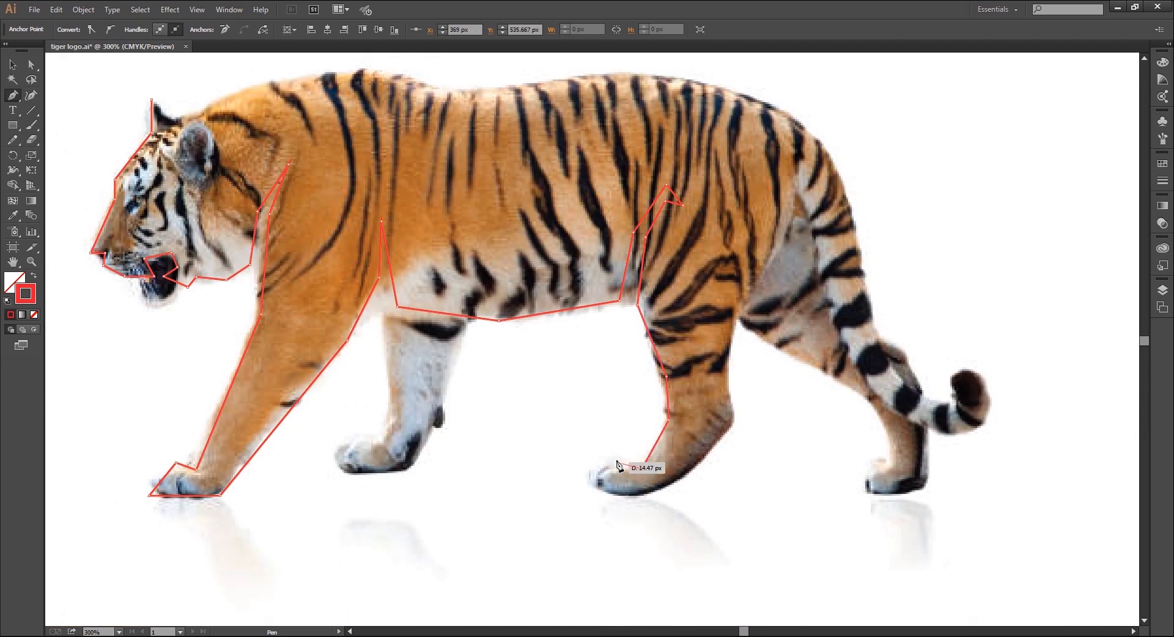
{"action": "left_click", "coordinate": [617, 460]}
{"action": "left_click", "coordinate": [587, 496]}
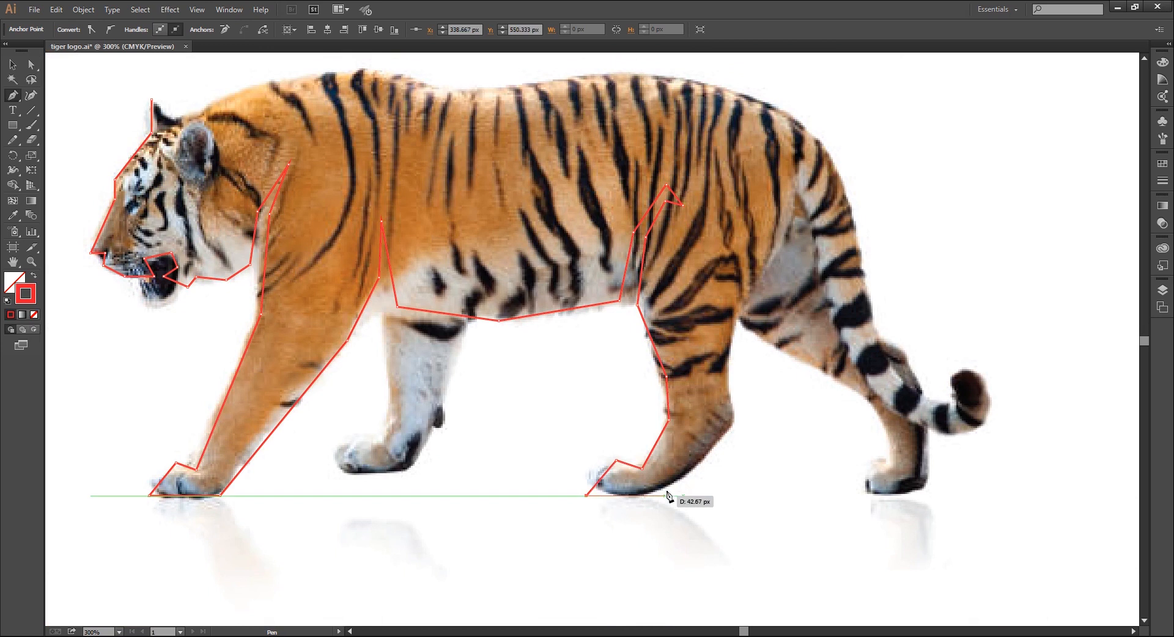
Trace the sole and rear edge of the near hind leg up to the base of the tail.
{"action": "left_click", "coordinate": [665, 496]}
{"action": "left_click", "coordinate": [733, 417]}
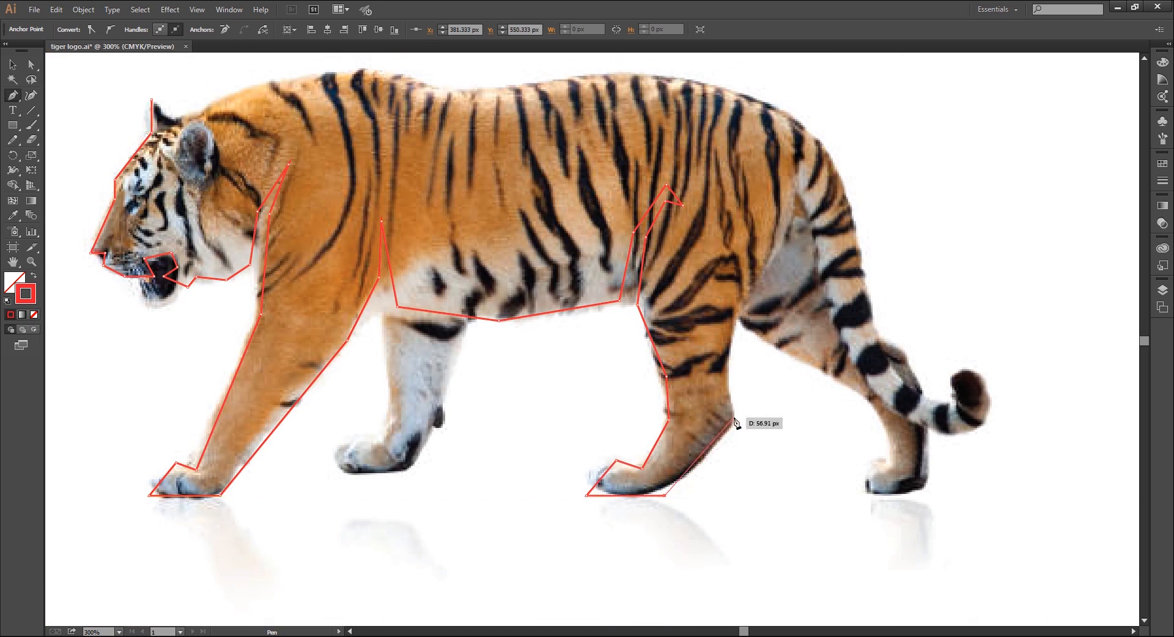
{"action": "left_click", "coordinate": [725, 369]}
{"action": "left_click", "coordinate": [737, 305]}
{"action": "left_click", "coordinate": [799, 209]}
Draw the lower edge of a raised tail extending behind the tiger, with an angular outer curl at its end.
{"action": "left_click", "coordinate": [878, 304]}
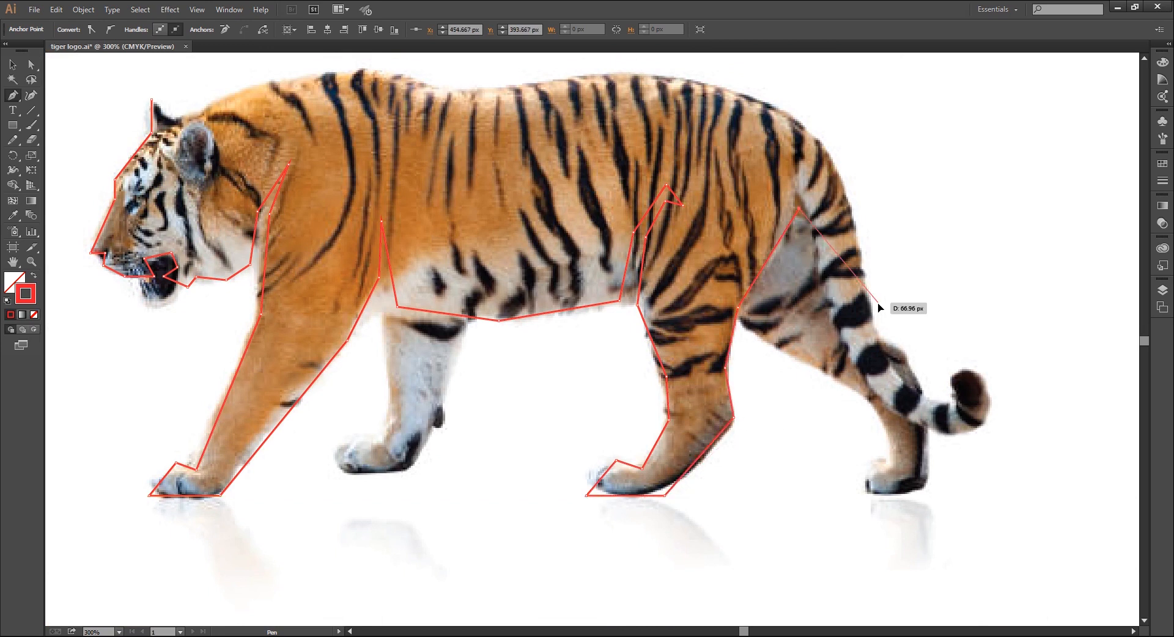
{"action": "key", "text": "ctrl+minus"}
{"action": "key", "text": "ctrl+plus"}
{"action": "left_click", "coordinate": [713, 379]}
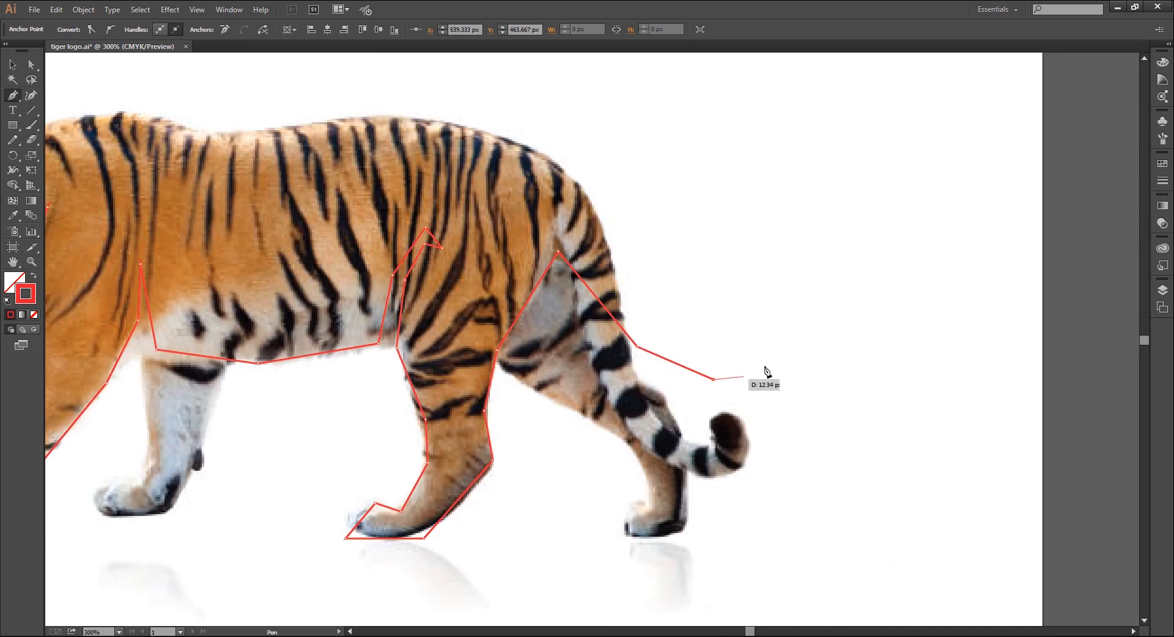
{"action": "left_click", "coordinate": [768, 365]}
{"action": "left_click", "coordinate": [781, 329]}
{"action": "left_click", "coordinate": [755, 294]}
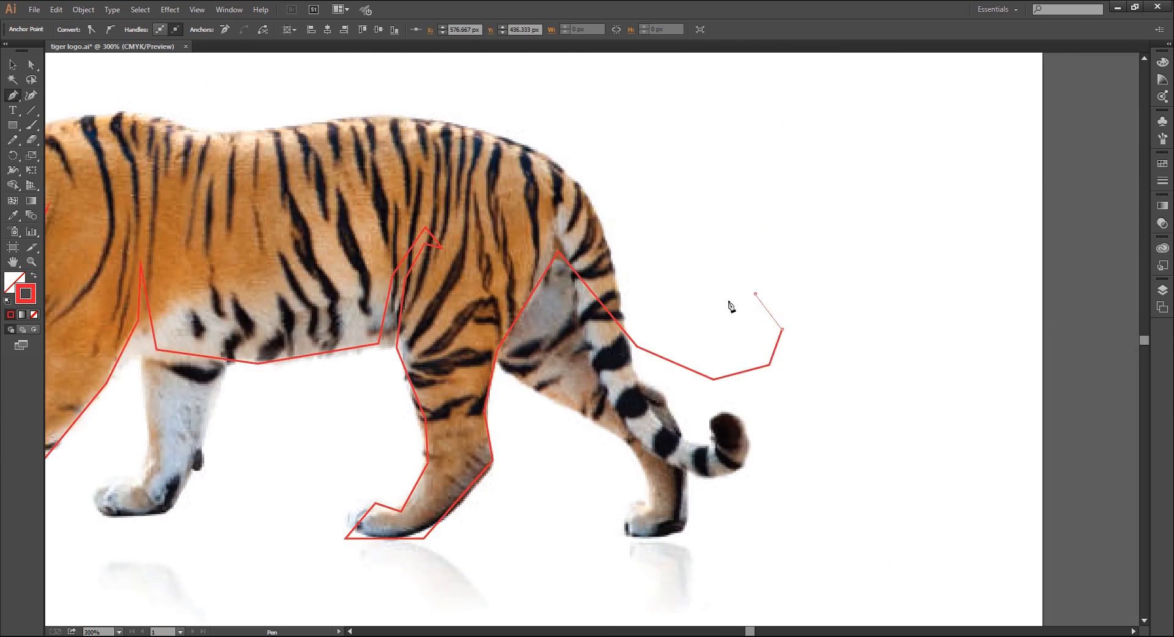
Draw the tail's blunt tip, inner curl and upper edge back toward the rump.
{"action": "left_click", "coordinate": [720, 298]}
{"action": "left_click", "coordinate": [723, 322]}
{"action": "left_click", "coordinate": [749, 333]}
{"action": "left_click", "coordinate": [744, 349]}
{"action": "left_click", "coordinate": [714, 356]}
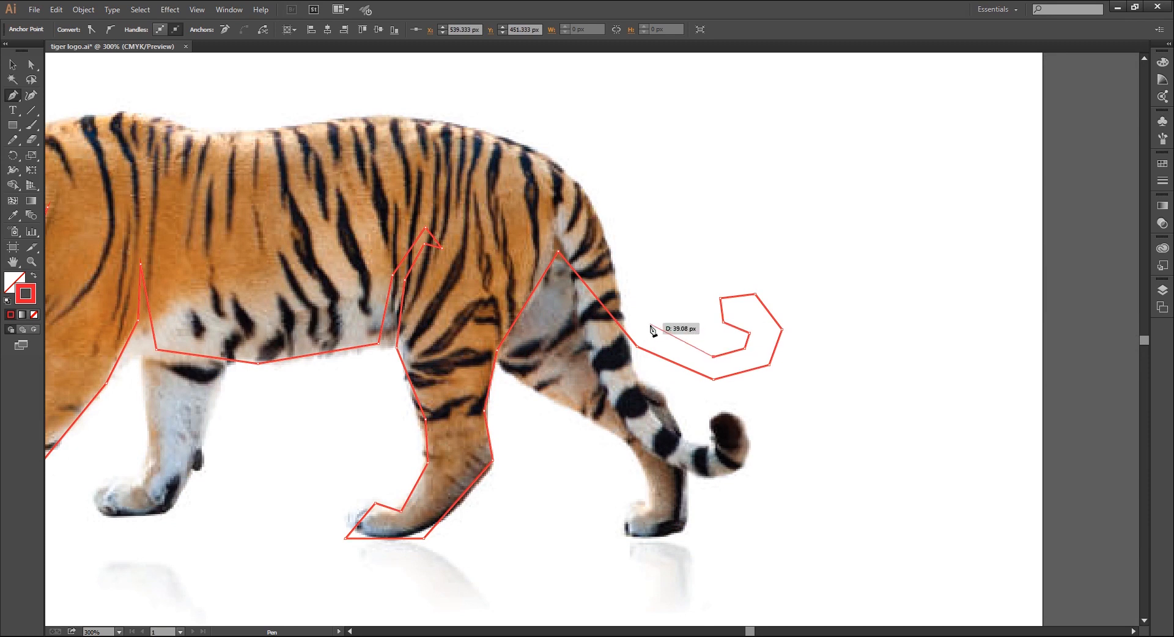
{"action": "left_click", "coordinate": [650, 326]}
Trace the rump, back, shoulder and neck with long straight segments and close the path at the ear tip.
{"action": "left_click_drag", "start_coordinate": [611, 220], "coordinate": [683, 244]}
{"action": "left_click", "coordinate": [621, 183]}
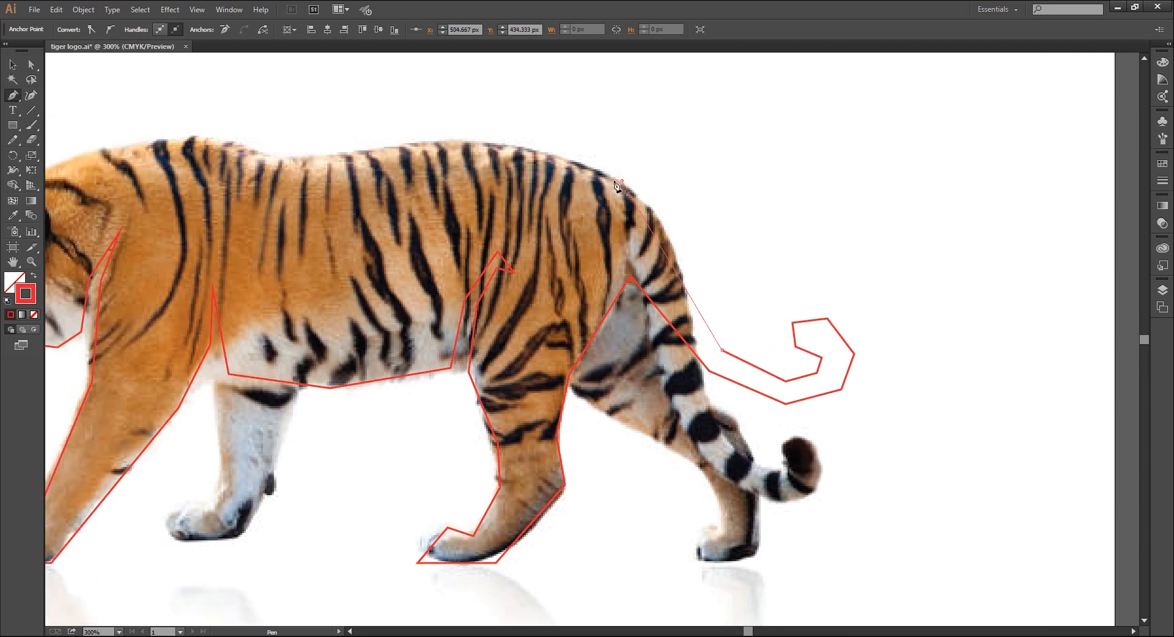
{"action": "left_click", "coordinate": [457, 136]}
{"action": "left_click_drag", "start_coordinate": [489, 136], "coordinate": [642, 183]}
{"action": "left_click", "coordinate": [426, 207]}
{"action": "left_click_drag", "start_coordinate": [426, 207], "coordinate": [612, 280]}
{"action": "left_click", "coordinate": [532, 258]}
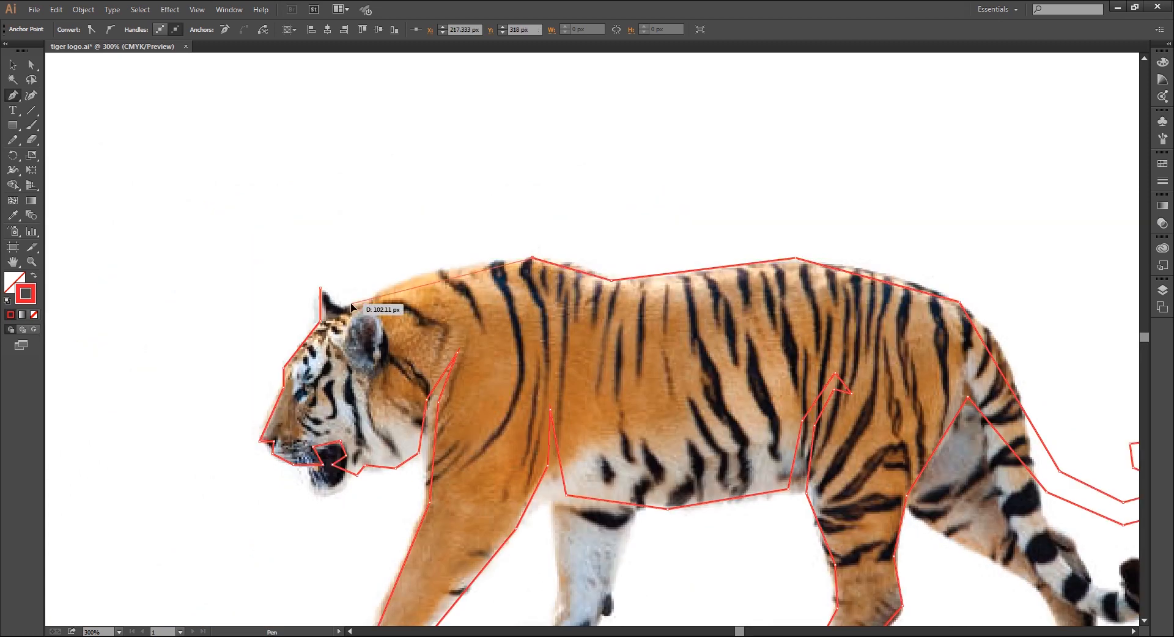
{"action": "left_click", "coordinate": [350, 302]}
{"action": "left_click", "coordinate": [322, 290]}
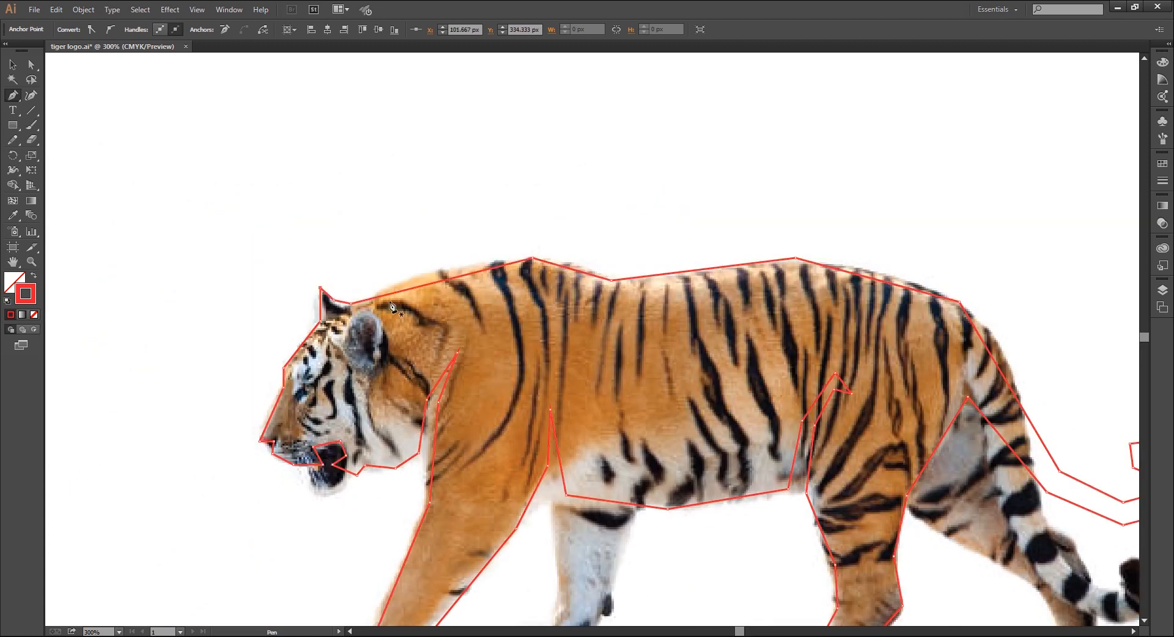
Hide Layer 1 with the tiger photo and deselect the path to view the outline on its own.
{"action": "key", "text": "ctrl+minus"}
{"action": "key", "text": "ctrl+minus"}
{"action": "key", "text": "v"}
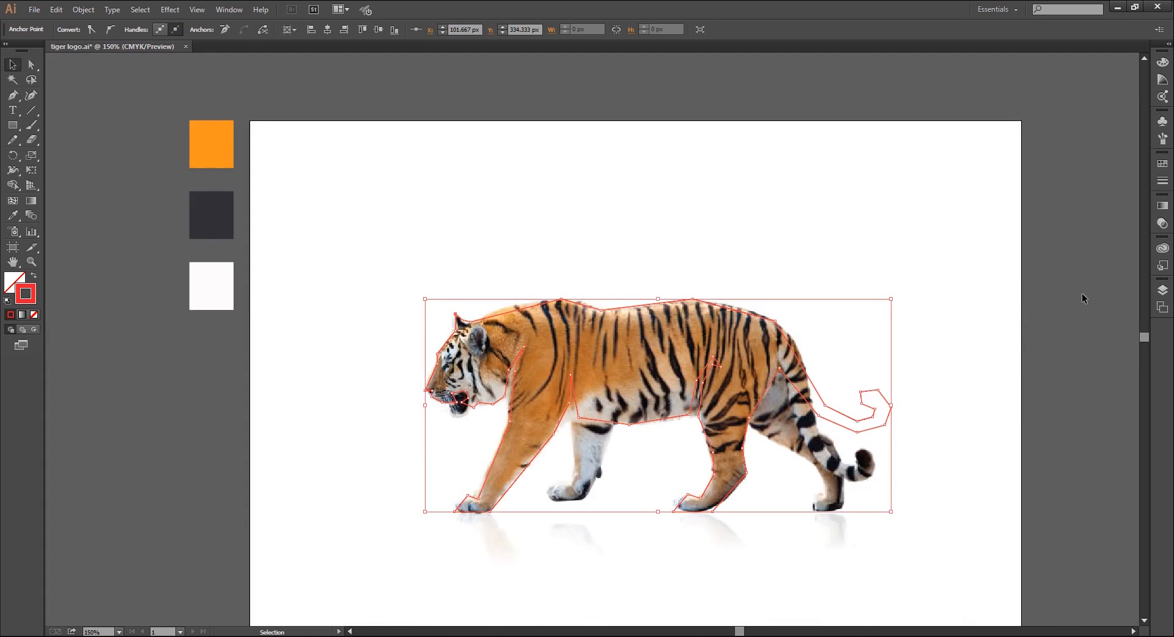
{"action": "left_click", "coordinate": [1163, 290]}
{"action": "left_click", "coordinate": [1004, 311]}
{"action": "left_click", "coordinate": [793, 228]}
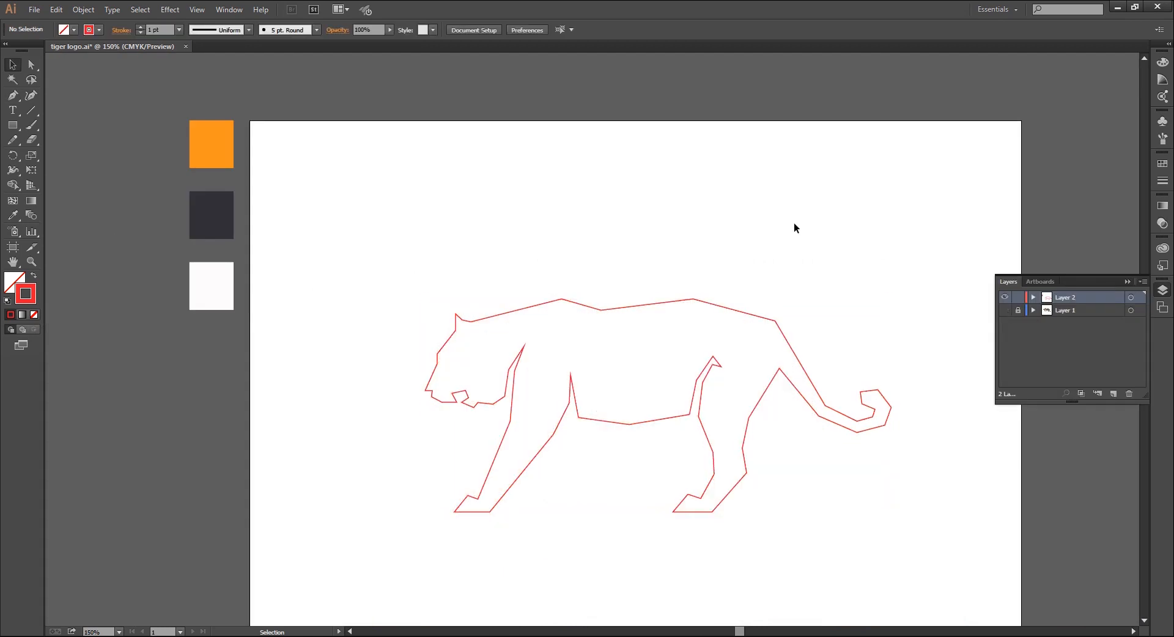
Swap the tiger outline's fill and stroke so it is filled solid red without a stroke.
{"action": "key", "text": "ctrl+minus"}
{"action": "key", "text": "ctrl+plus"}
{"action": "left_click", "coordinate": [617, 307]}
{"action": "left_click", "coordinate": [33, 275]}
{"action": "left_click", "coordinate": [90, 329]}
Move the lower anchor point at the mouth opening slightly down and outward with Direct Selection to widen the gap.
{"action": "key", "text": "ctrl+plus"}
{"action": "key", "text": "ctrl+plus"}
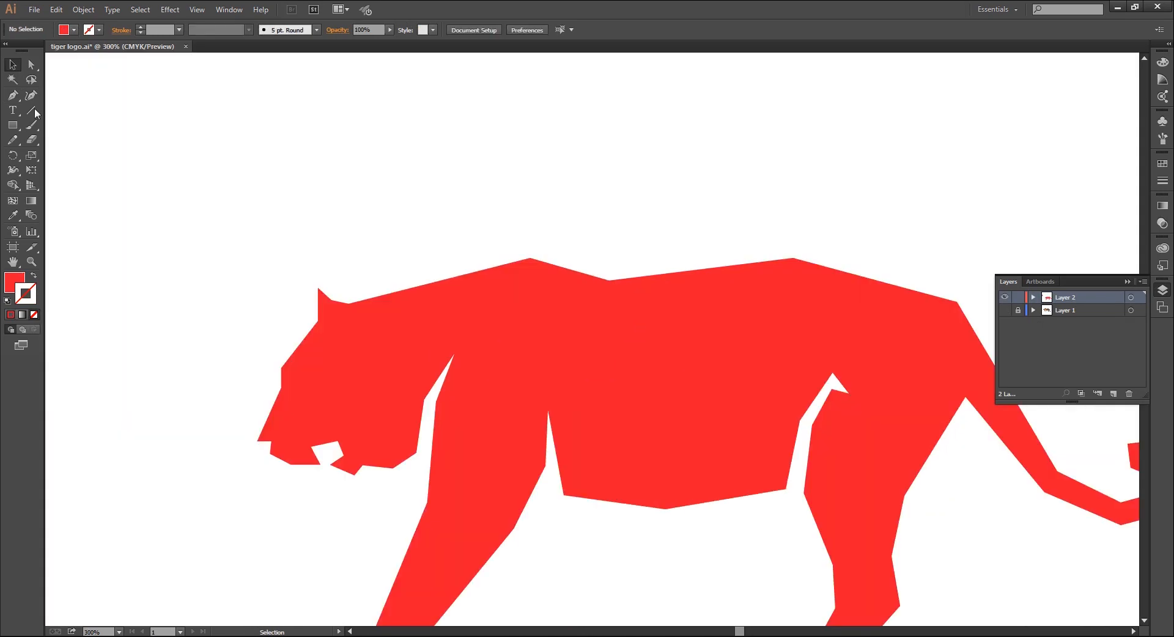
{"action": "left_click", "coordinate": [33, 65]}
{"action": "left_click_drag", "start_coordinate": [245, 456], "coordinate": [322, 377]}
{"action": "key", "text": "ctrl+plus"}
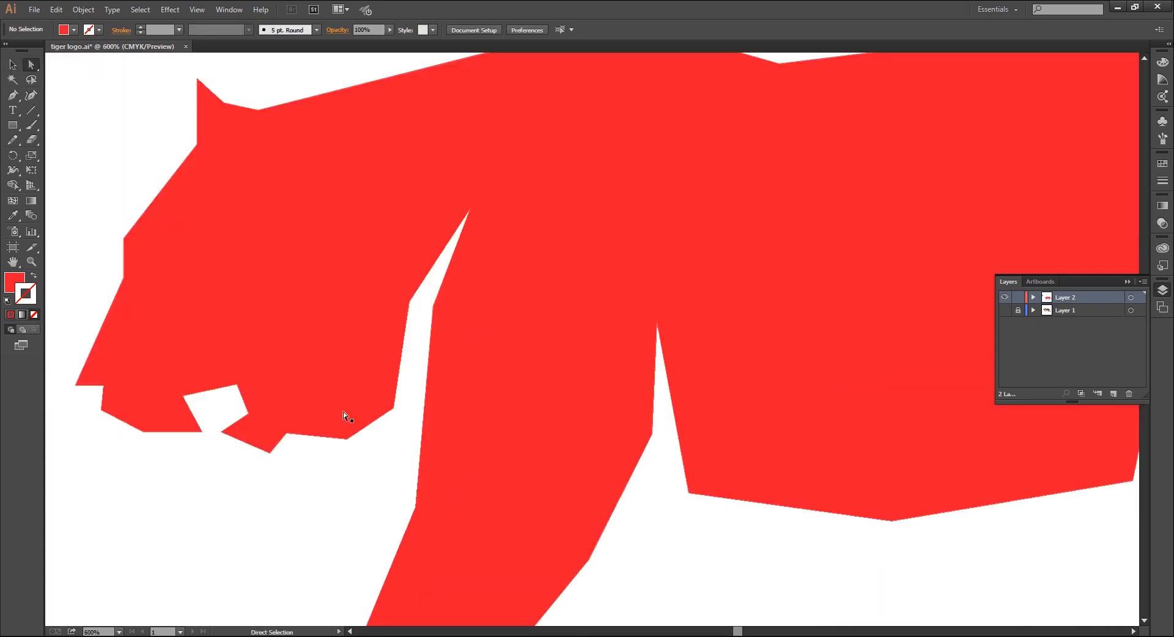
{"action": "left_click_drag", "start_coordinate": [223, 432], "coordinate": [221, 438]}
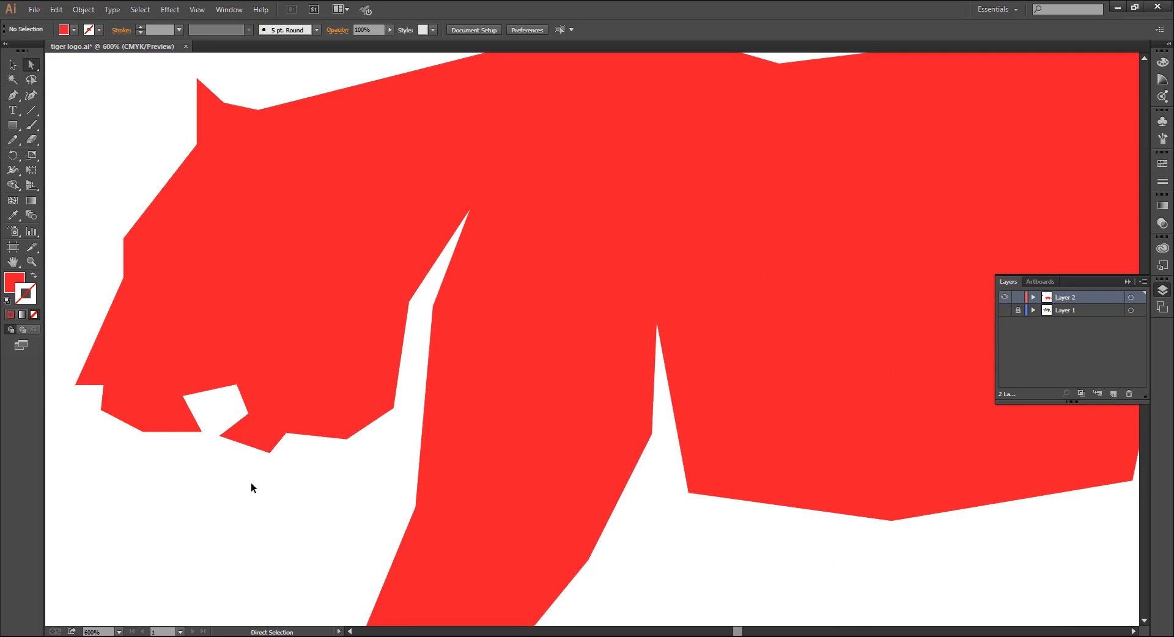
{"action": "left_click_drag", "start_coordinate": [727, 443], "coordinate": [727, 447]}
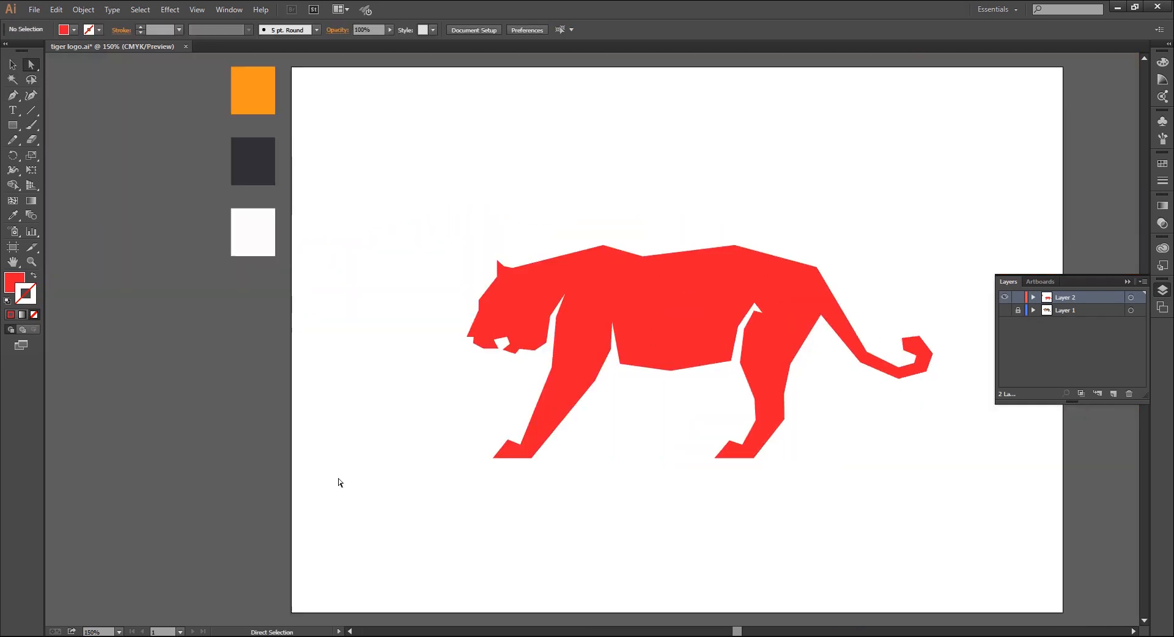
Show Layer 1 again and swap the tiger shape's fill and stroke back to a red outline without fill.
{"action": "left_click", "coordinate": [1005, 310]}
{"action": "key", "text": "v"}
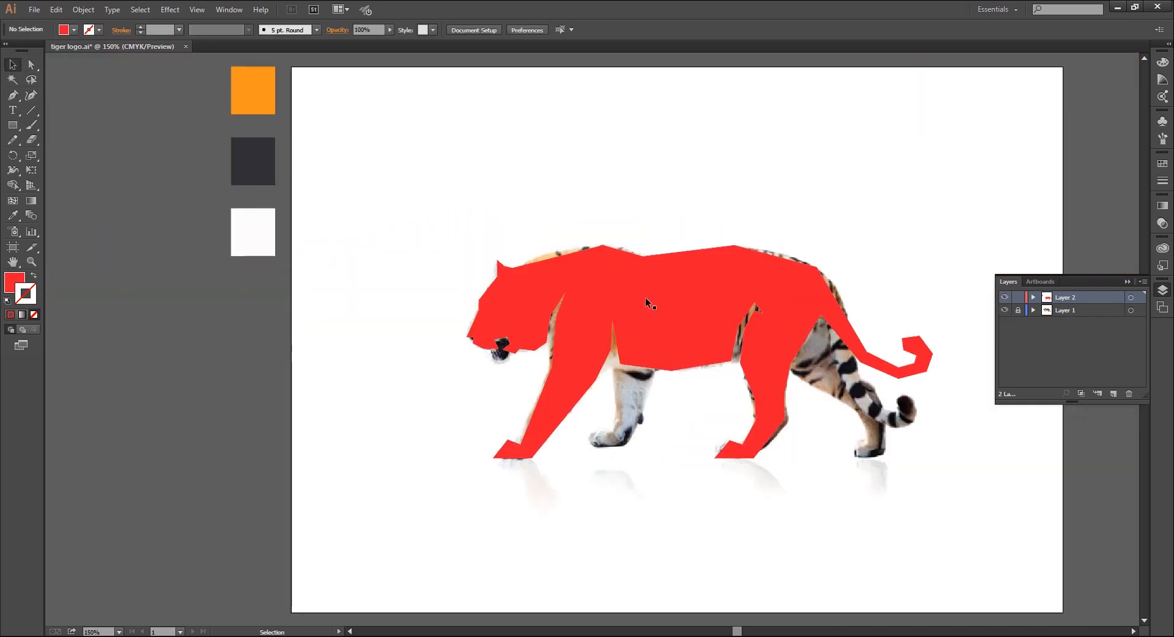
{"action": "left_click", "coordinate": [633, 302]}
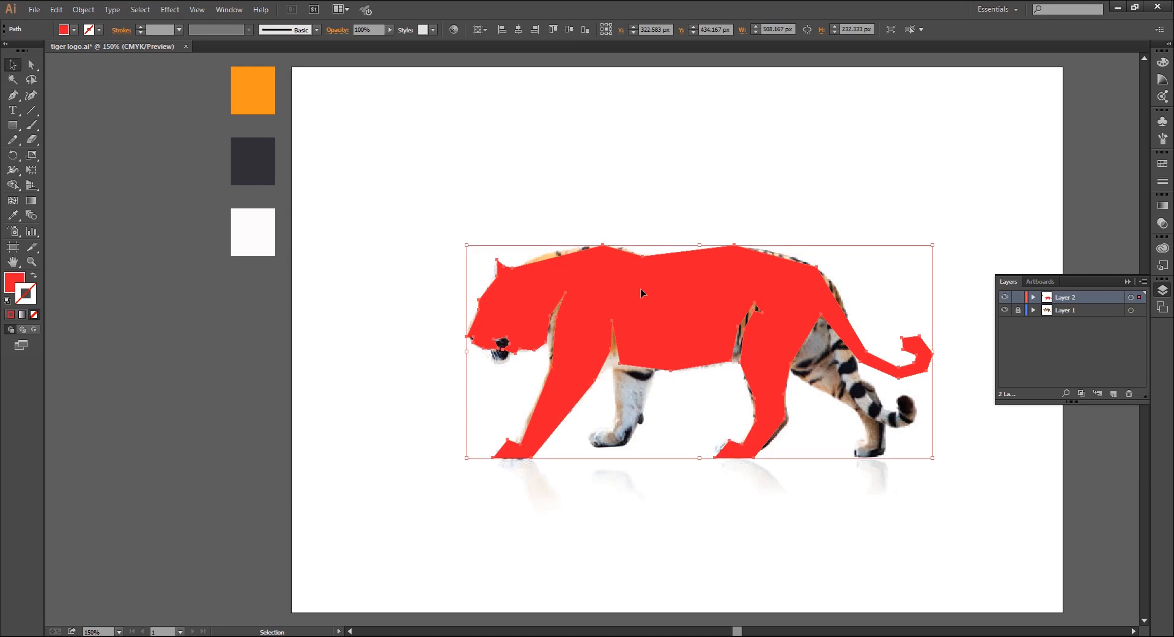
{"action": "left_click", "coordinate": [34, 275]}
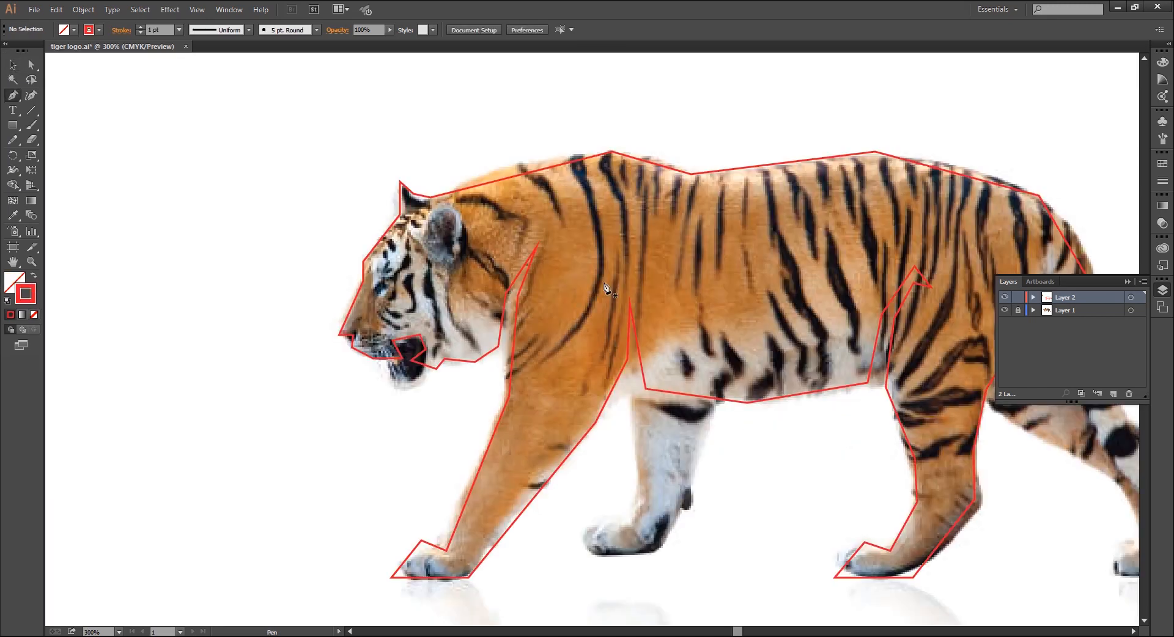
Trace the tiger's far front leg with straight Pen segments, overlapping the upper part onto the body, and close the path.
{"action": "left_click", "coordinate": [604, 283]}
{"action": "left_click", "coordinate": [643, 481]}
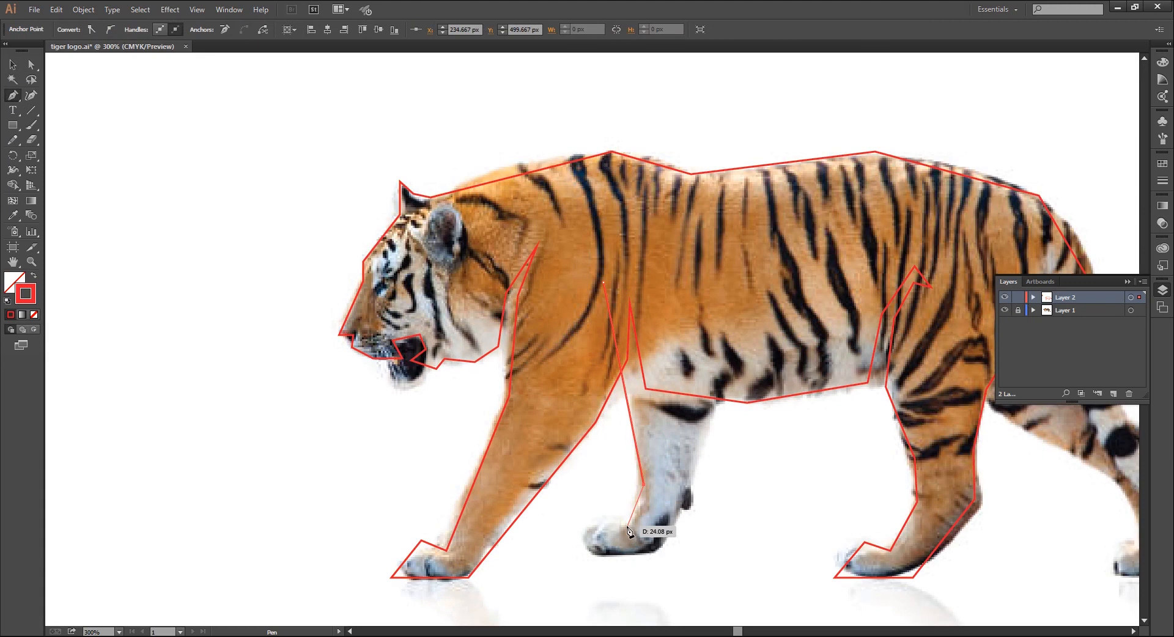
{"action": "scroll", "coordinate": [612, 464], "scroll_direction": "down", "scroll_amount": 2}
{"action": "left_click", "coordinate": [587, 457]}
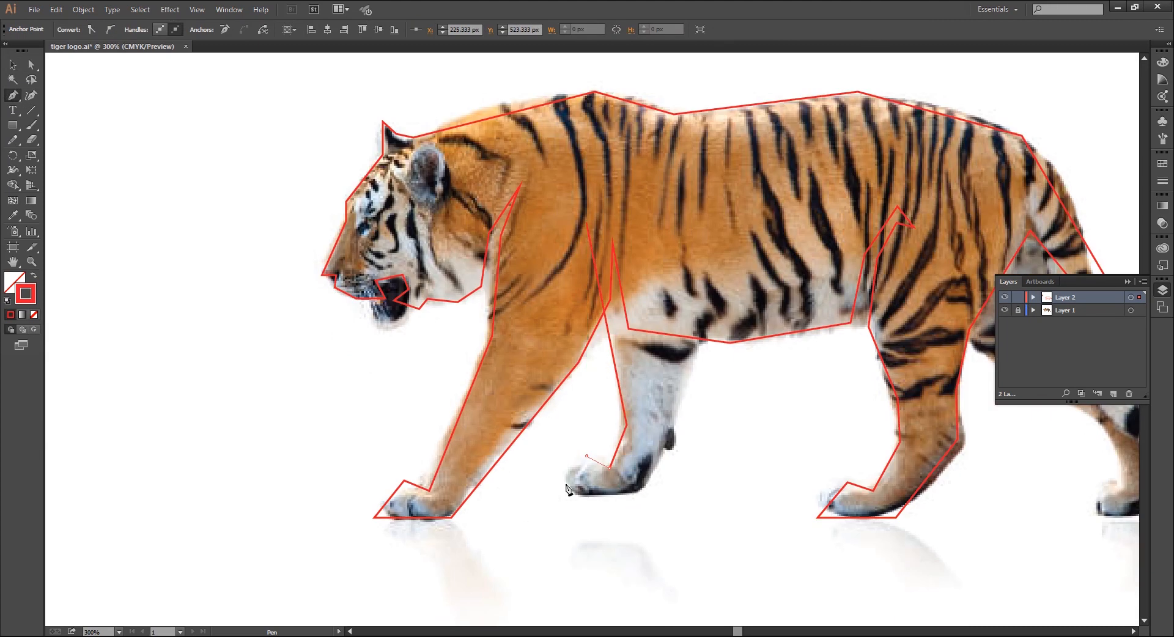
{"action": "left_click", "coordinate": [554, 494]}
{"action": "left_click", "coordinate": [639, 494]}
{"action": "left_click", "coordinate": [673, 427]}
{"action": "left_click", "coordinate": [725, 257]}
{"action": "left_click", "coordinate": [635, 197]}
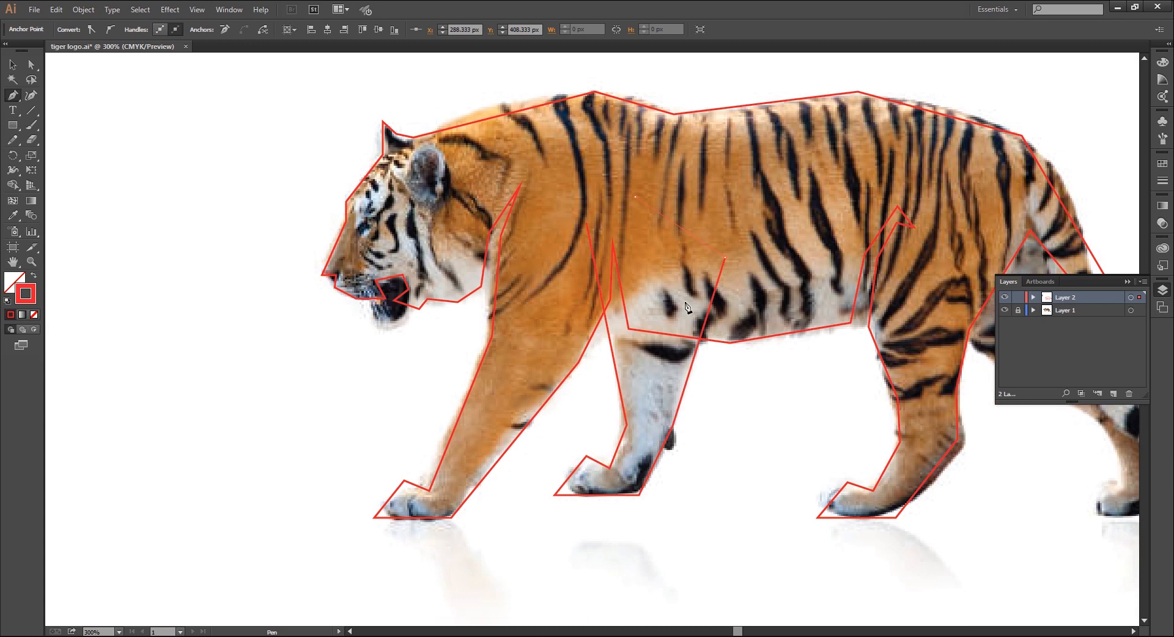
{"action": "left_click", "coordinate": [586, 222]}
Trace the far hind leg with straight Pen segments around the paw and heel, ending in a closed path that overlaps the haunch.
{"action": "scroll", "coordinate": [593, 359], "scroll_direction": "right", "scroll_amount": 10}
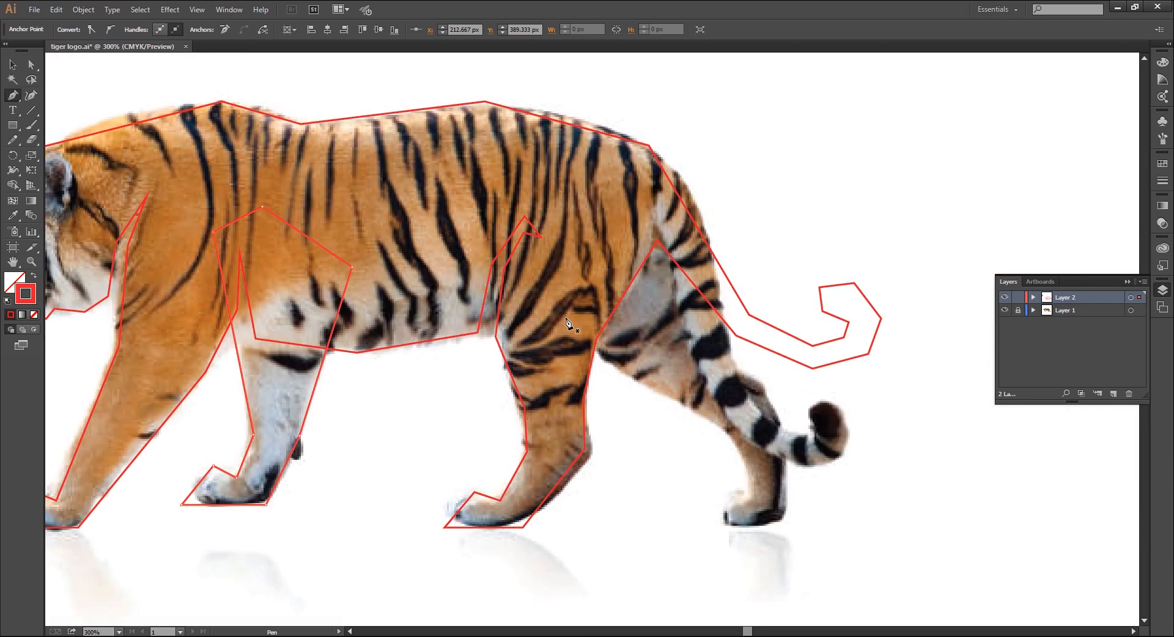
{"action": "left_click", "coordinate": [564, 318]}
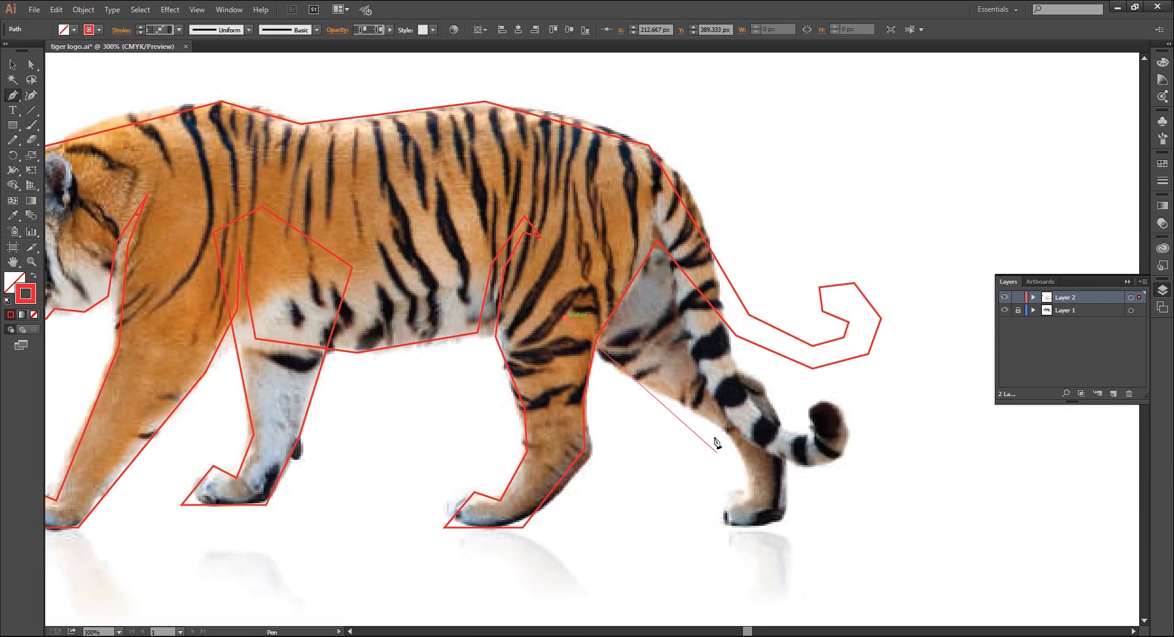
{"action": "left_click", "coordinate": [702, 406]}
{"action": "left_click", "coordinate": [738, 447]}
{"action": "left_click", "coordinate": [746, 484]}
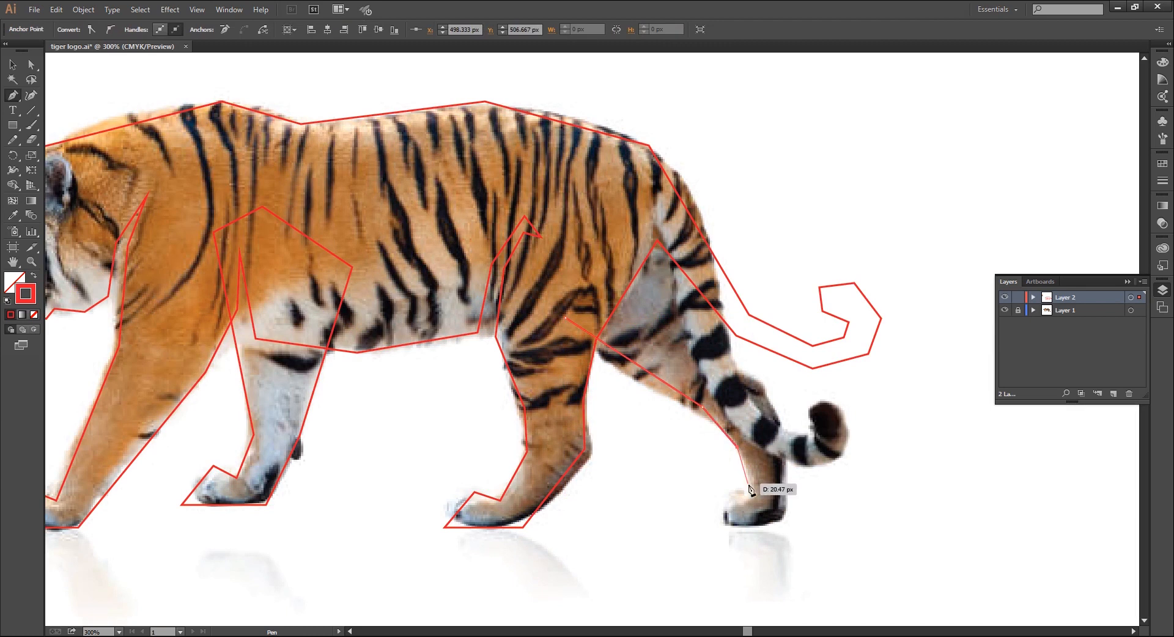
{"action": "left_click", "coordinate": [715, 472]}
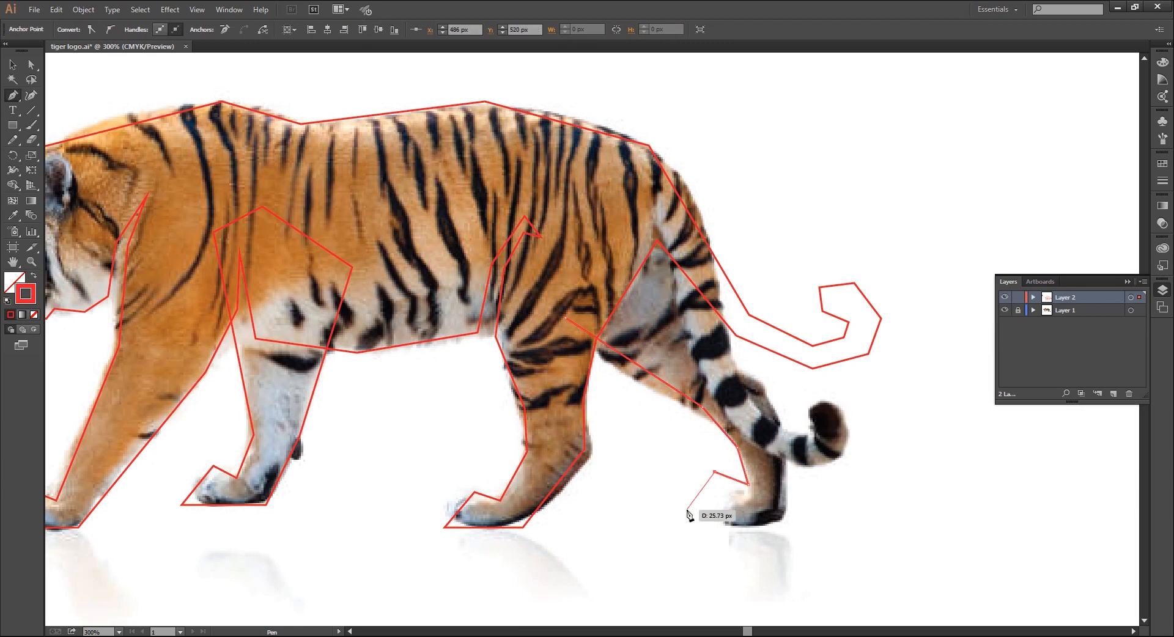
{"action": "left_click", "coordinate": [687, 505]}
{"action": "left_click", "coordinate": [782, 504]}
{"action": "left_click", "coordinate": [782, 425]}
{"action": "left_click", "coordinate": [761, 386]}
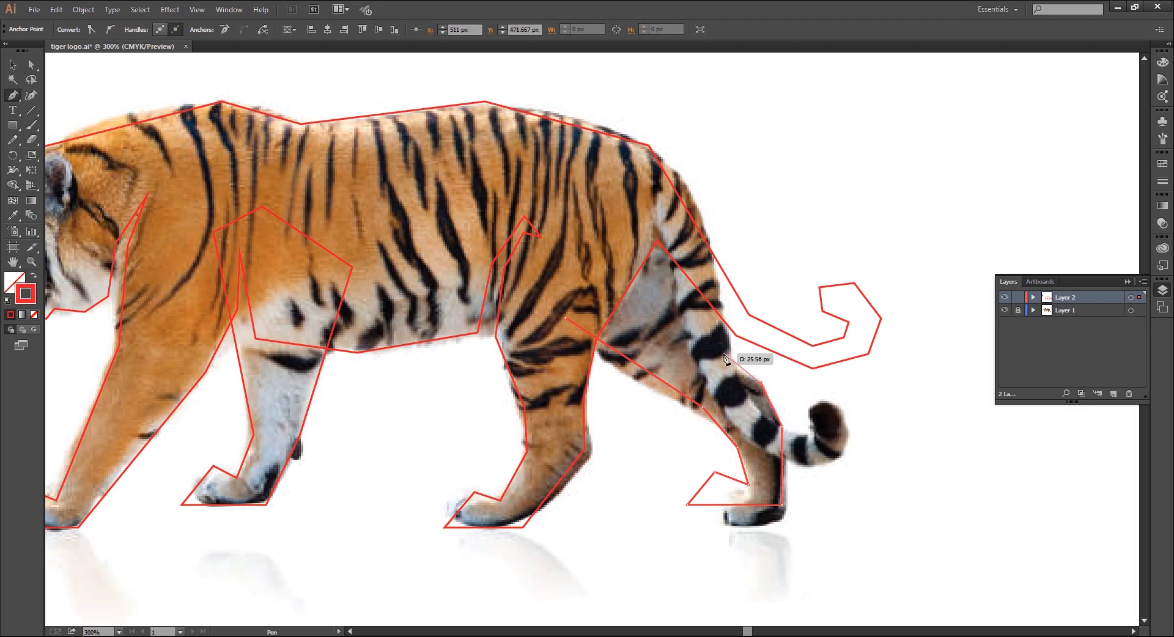
{"action": "left_click", "coordinate": [724, 355]}
{"action": "left_click", "coordinate": [636, 198]}
{"action": "left_click", "coordinate": [565, 318]}
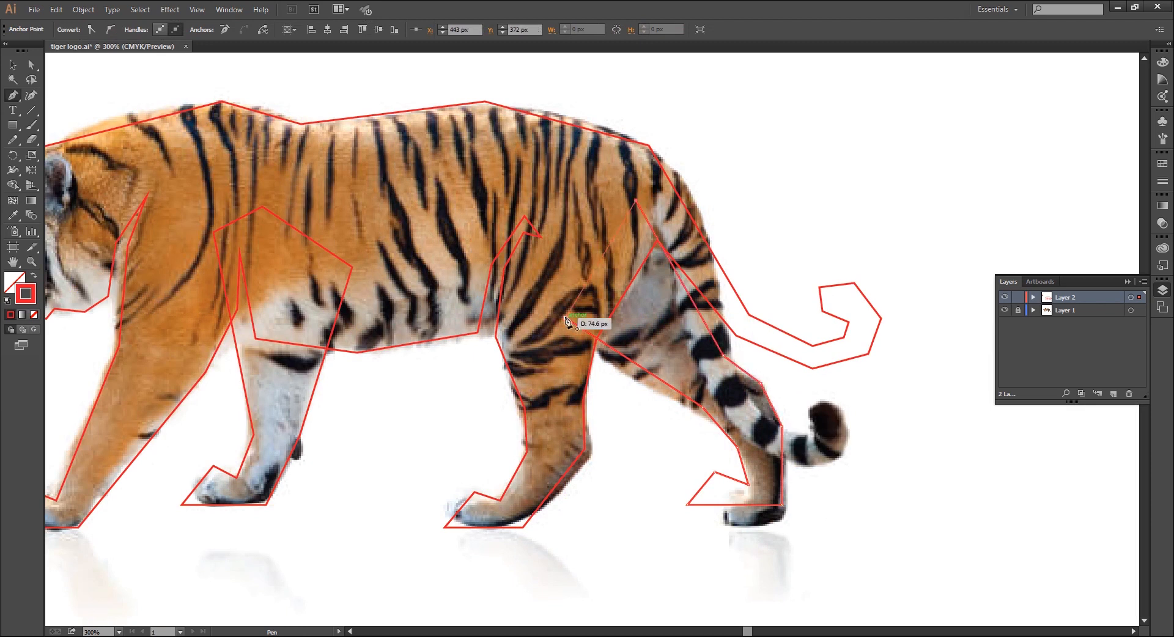
Refine the far hind leg's outline with Direct Selection, adjusting its inner edge and upper corner and shifting the toe tip horizontally about 4.33 px inward.
{"action": "left_click", "coordinate": [31, 64]}
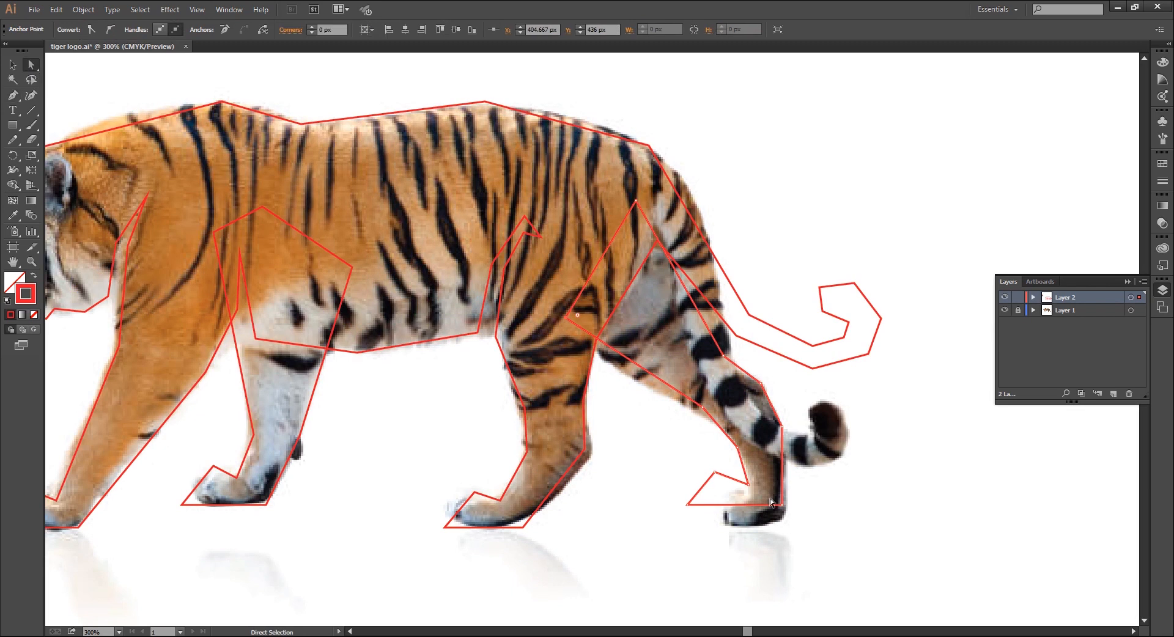
{"action": "left_click_drag", "start_coordinate": [715, 472], "coordinate": [680, 400]}
{"action": "left_click_drag", "start_coordinate": [565, 318], "coordinate": [569, 300]}
{"action": "left_click", "coordinate": [581, 504]}
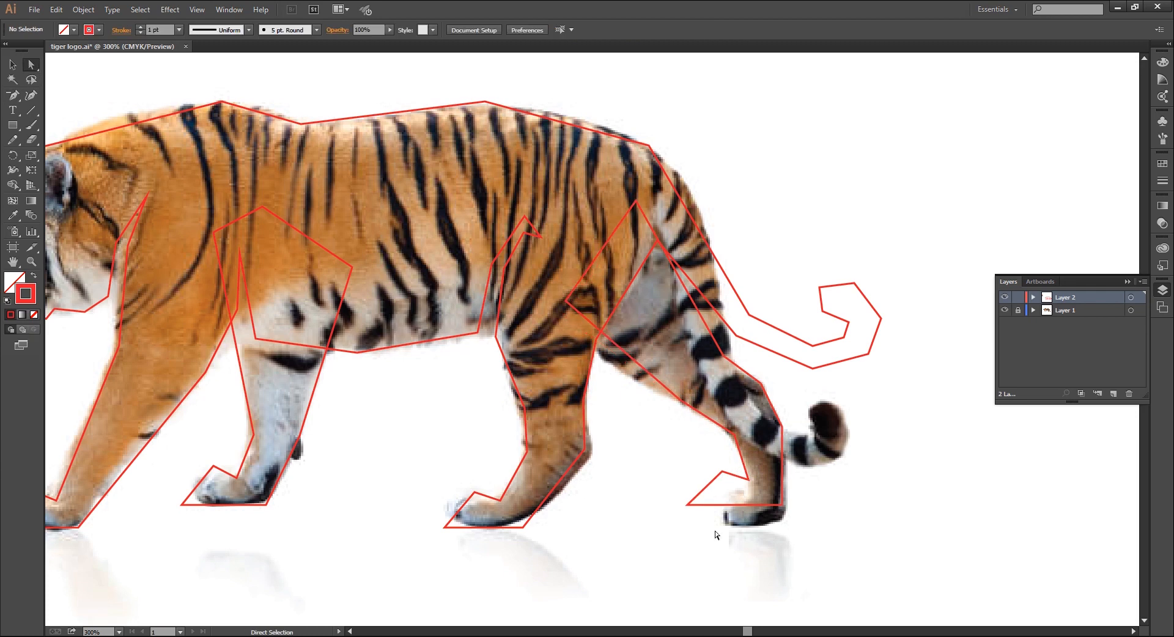
{"action": "left_click_drag", "start_coordinate": [688, 503], "coordinate": [695, 504]}
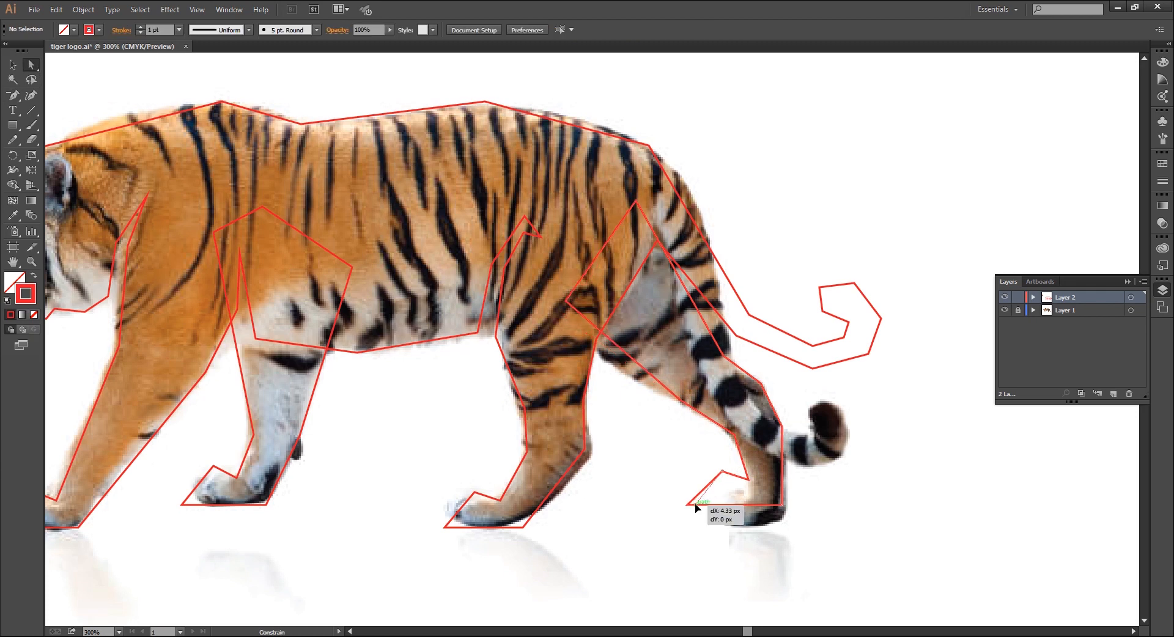
{"action": "left_click", "coordinate": [663, 559]}
Hide Layer 1 with the tiger photo and swap fill and stroke on all tiger shapes so they are solid red.
{"action": "key", "text": "ctrl+minus"}
{"action": "left_click", "coordinate": [1005, 310]}
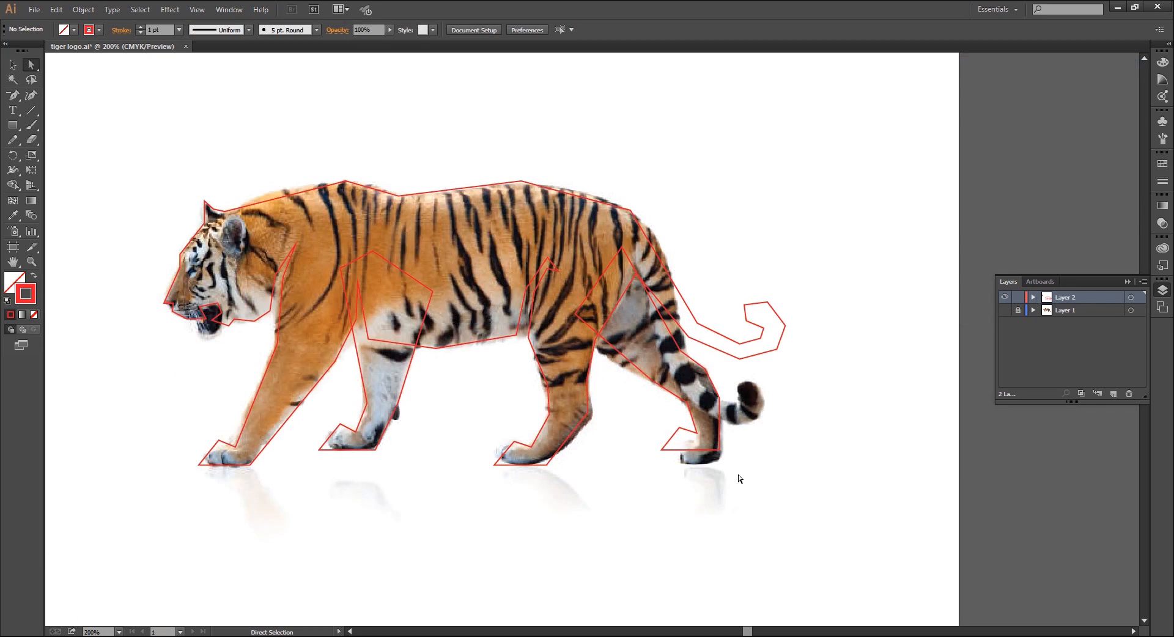
{"action": "key", "text": "ctrl+minus"}
{"action": "key", "text": "v"}
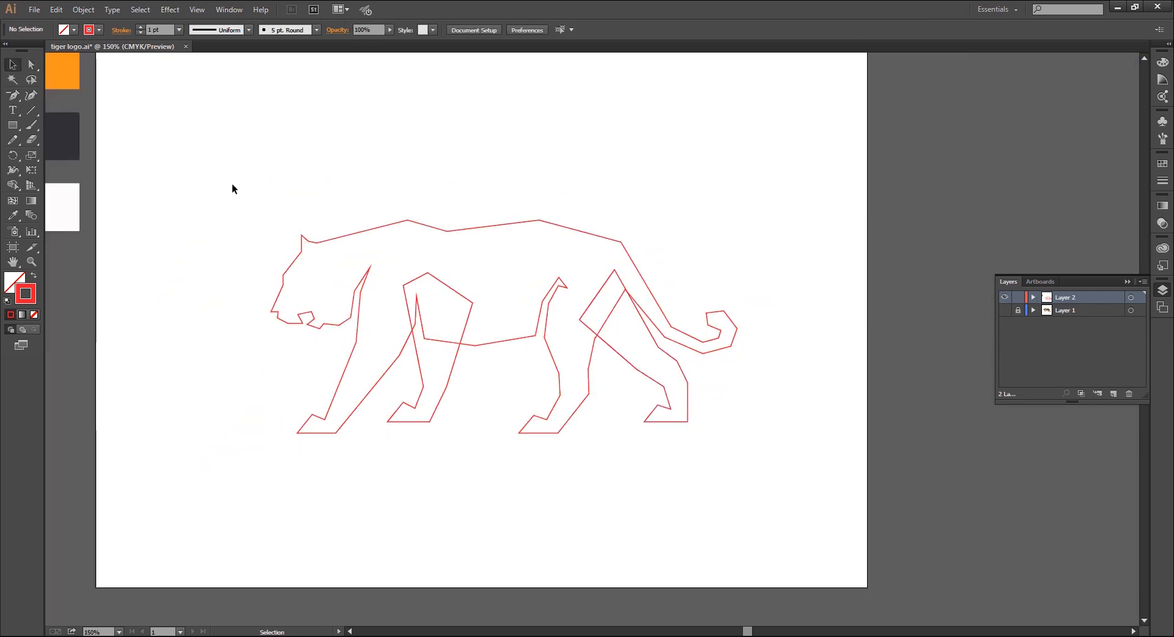
{"action": "key", "text": "ctrl+a"}
{"action": "key", "text": "shift+x"}
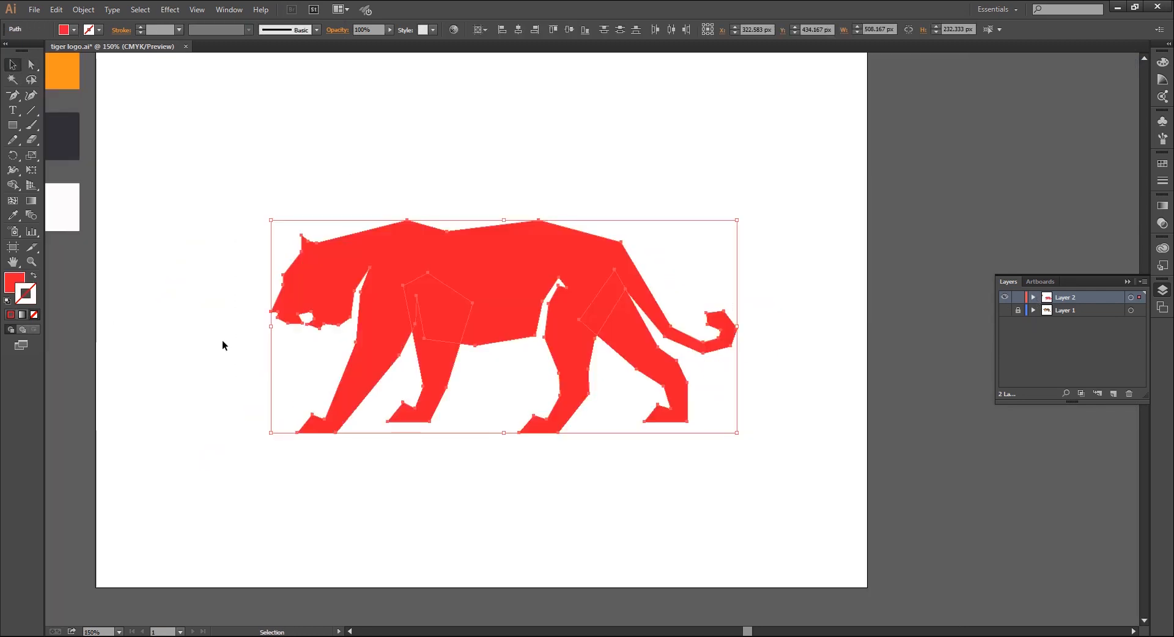
{"action": "left_click", "coordinate": [222, 340]}
Create an 8 px outward Offset Path of the main tiger body shape.
{"action": "left_click", "coordinate": [510, 234]}
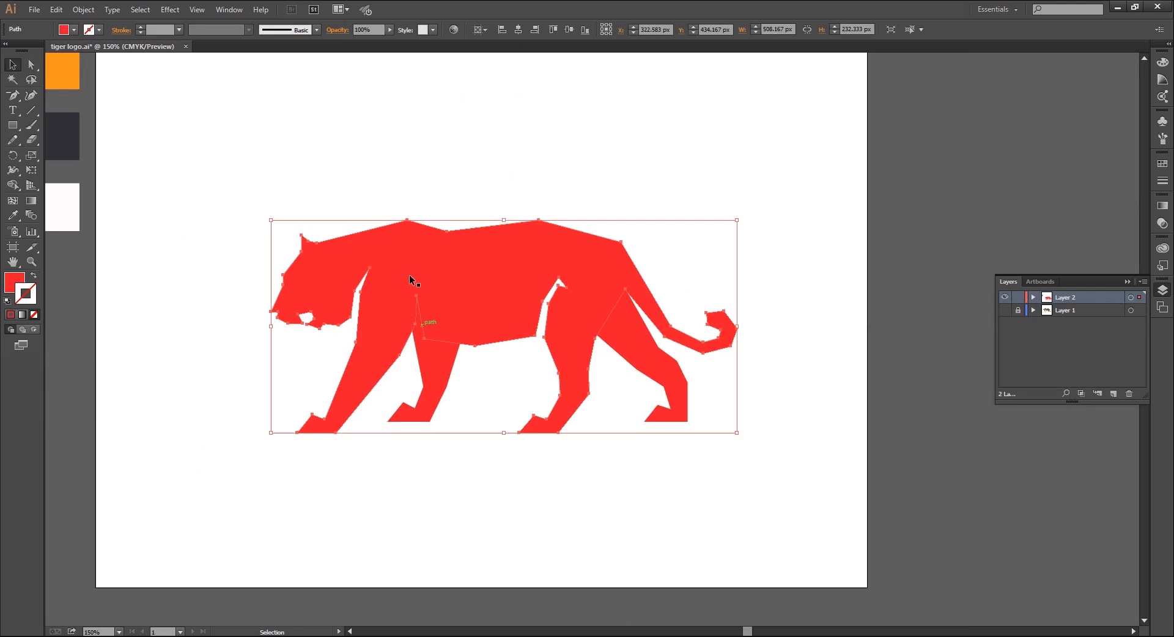
{"action": "left_click", "coordinate": [84, 9]}
{"action": "mouse_move", "coordinate": [108, 264]}
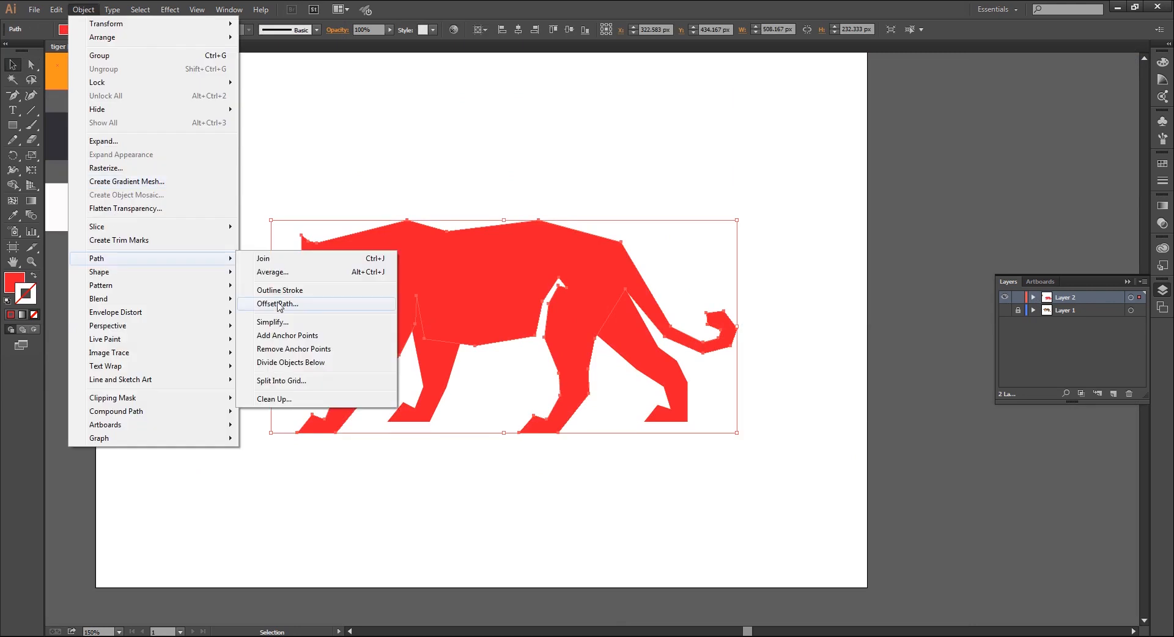
{"action": "left_click", "coordinate": [342, 306]}
{"action": "left_click", "coordinate": [792, 271]}
{"action": "type", "text": "8"}
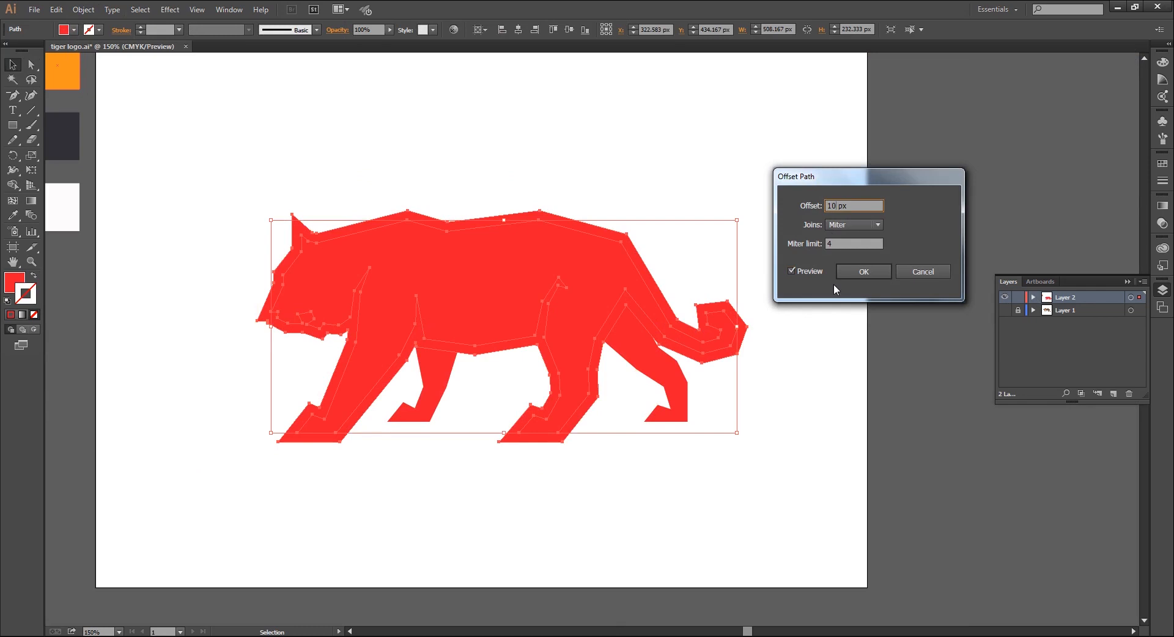
{"action": "key", "text": "Return"}
Fill the offset body shape with the dark grey swatch using the Eyedropper and deselect it.
{"action": "key", "text": "i"}
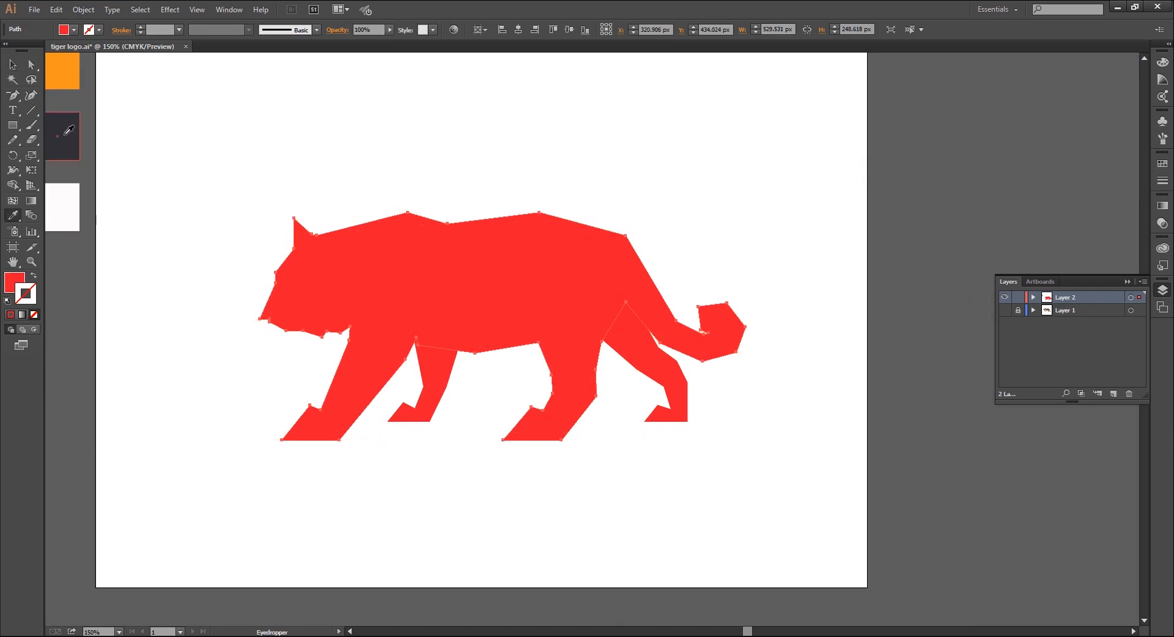
{"action": "left_click", "coordinate": [59, 134]}
{"action": "left_click", "coordinate": [13, 64]}
{"action": "left_click", "coordinate": [354, 432]}
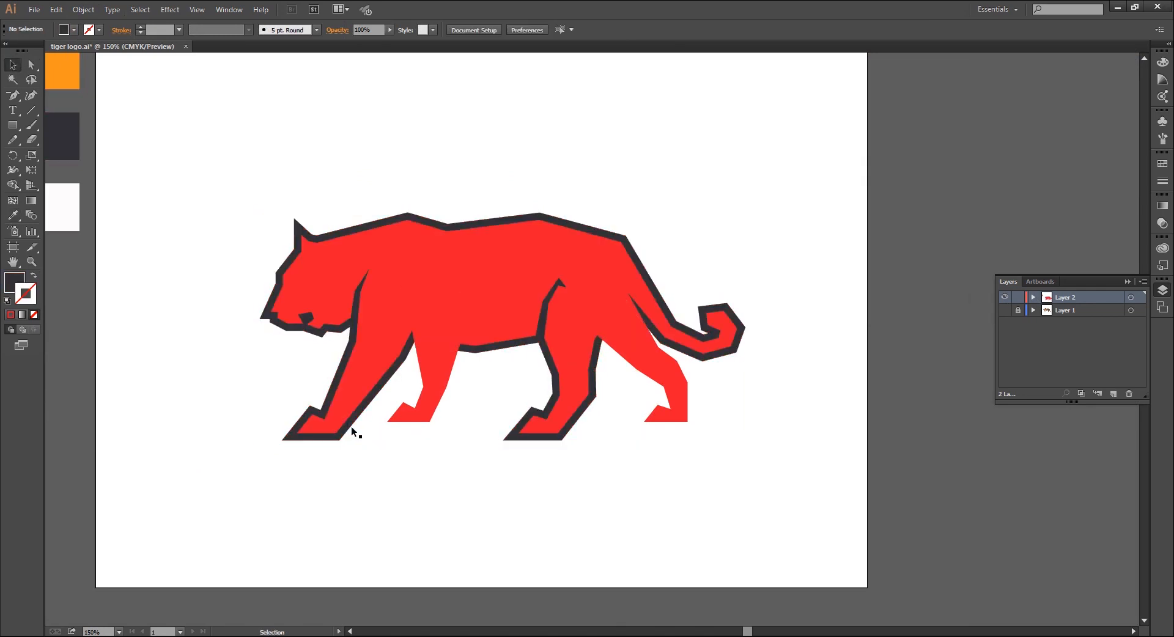
Select all shapes and remove the dark offset outline with Shape Builder, cutting gaps between the body and the far legs.
{"action": "left_click", "coordinate": [427, 392]}
{"action": "key", "text": "ctrl+a"}
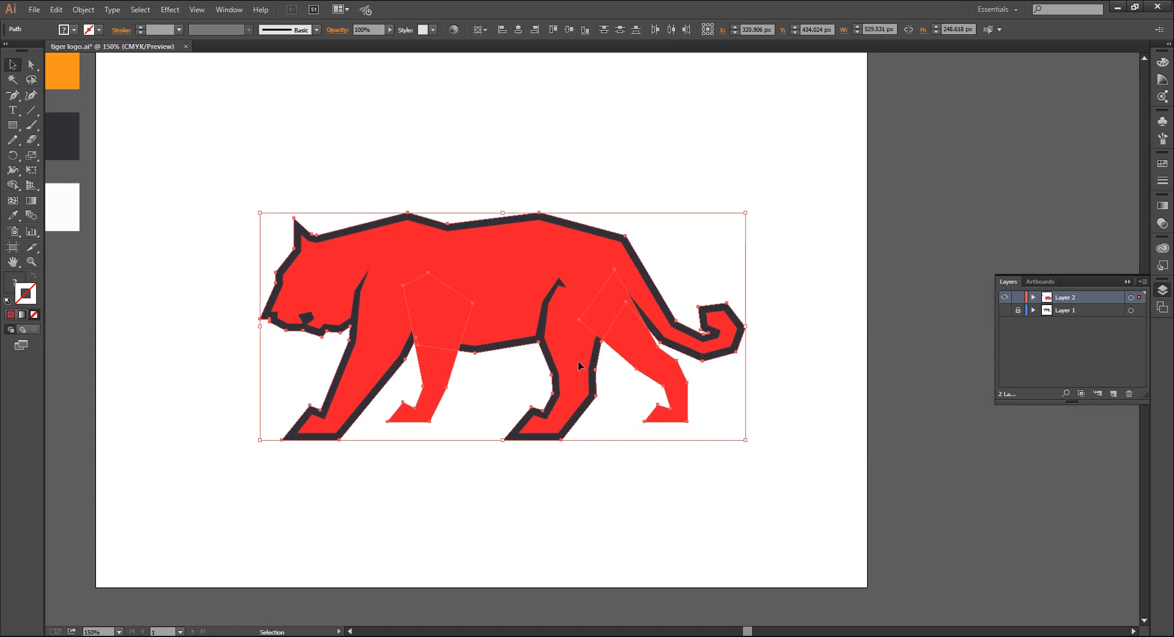
{"action": "key", "text": "shift+m"}
{"action": "key", "text": "ctrl+plus"}
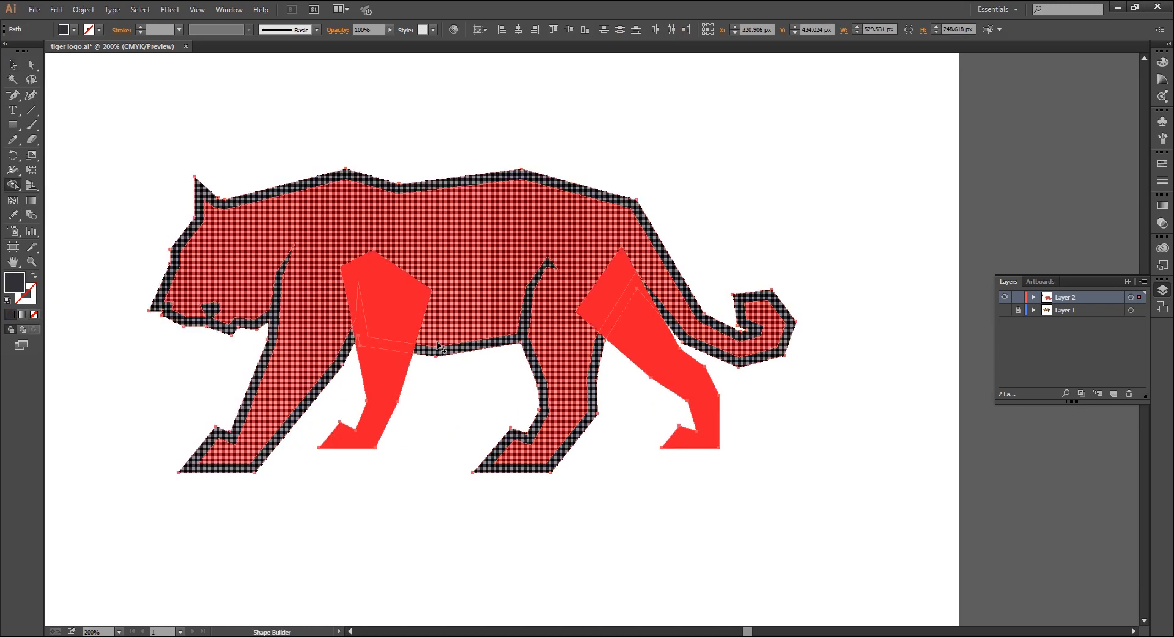
{"action": "left_click", "coordinate": [408, 345], "text": "alt"}
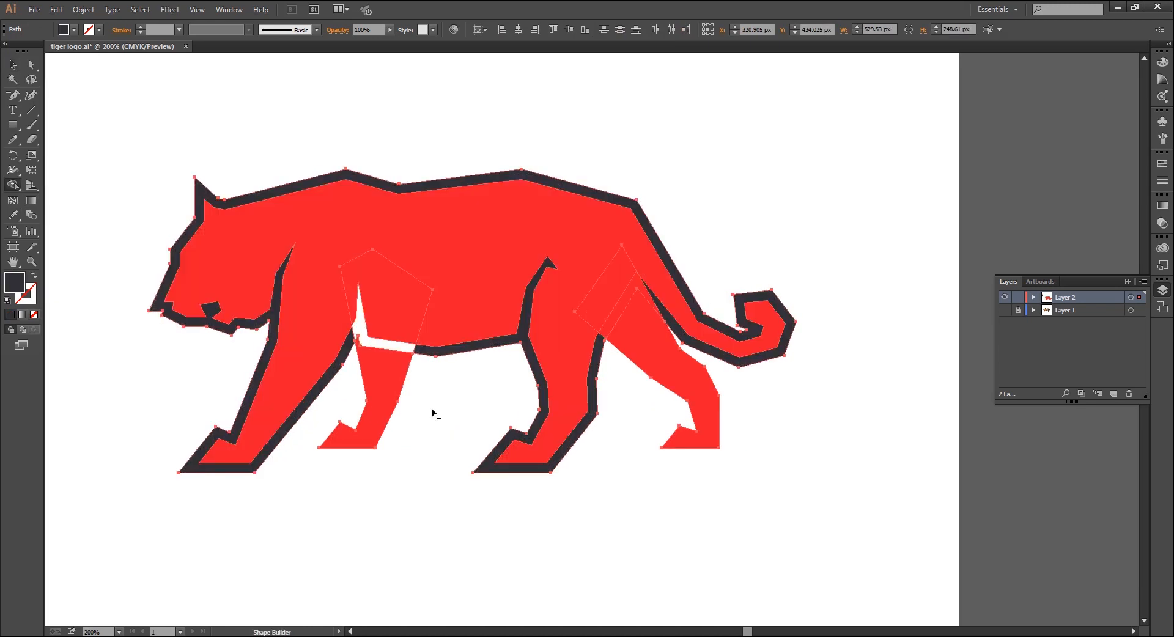
{"action": "left_click", "coordinate": [608, 316], "text": "alt"}
{"action": "left_click", "coordinate": [344, 359], "text": "alt"}
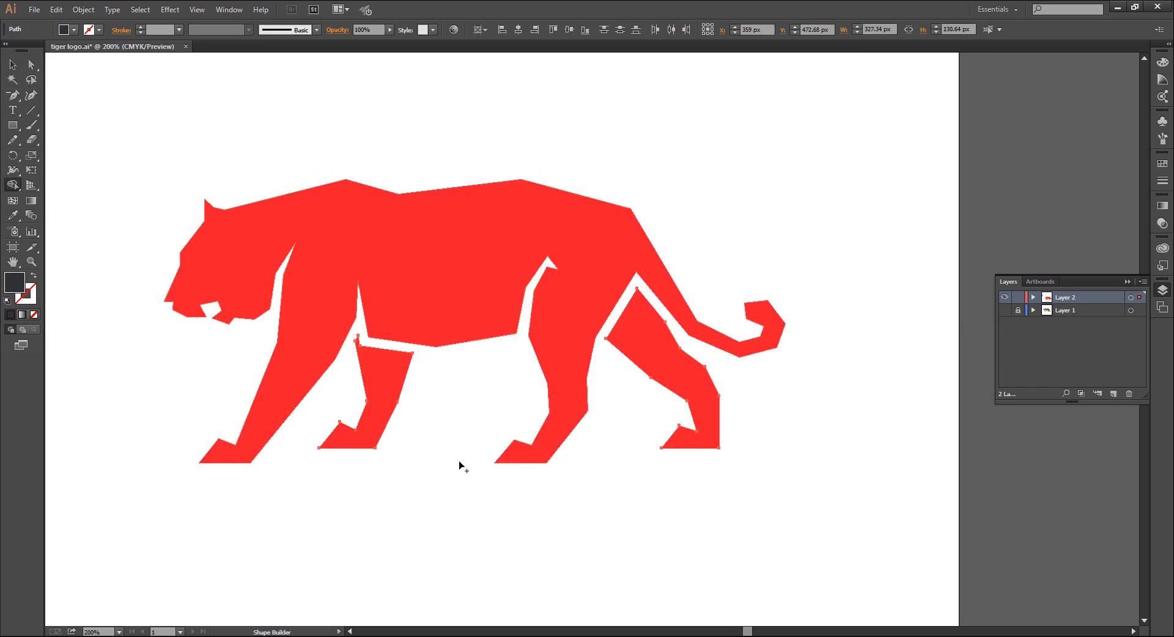
Fine-tune the upper toe anchor point of the near hind paw with Direct Selection.
{"action": "key", "text": "ctrl+minus"}
{"action": "key", "text": "a"}
{"action": "left_click", "coordinate": [264, 343]}
{"action": "key", "text": "ctrl+plus"}
{"action": "key", "text": "ctrl+plus"}
{"action": "left_click_drag", "start_coordinate": [409, 386], "coordinate": [558, 387]}
{"action": "key", "text": "ctrl+plus"}
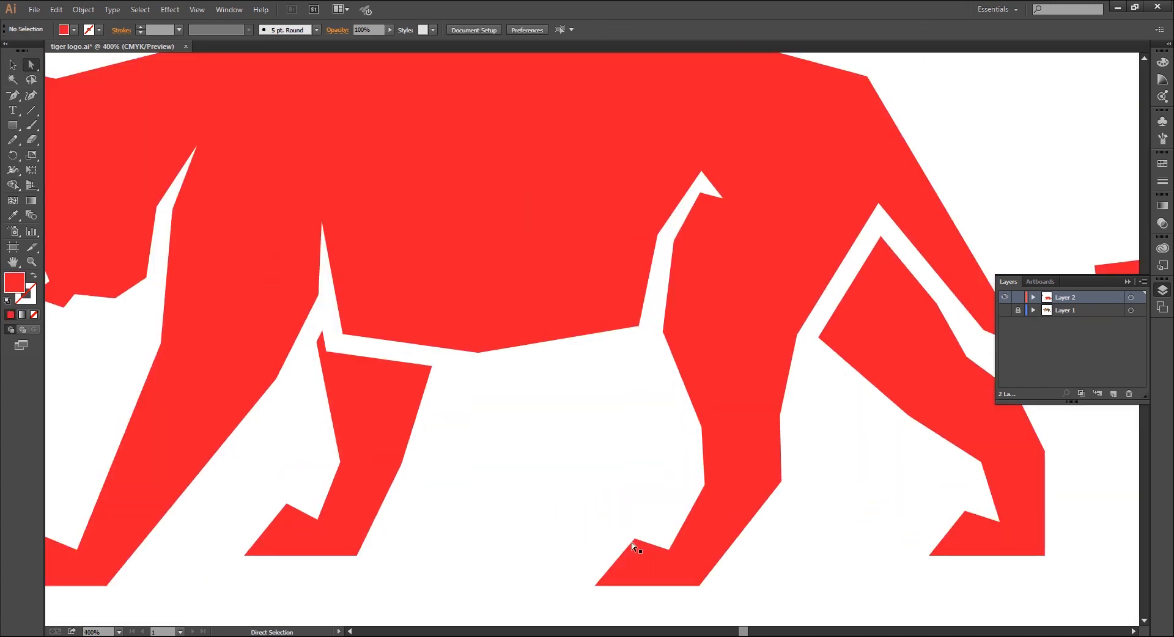
{"action": "left_click", "coordinate": [633, 536]}
{"action": "left_click", "coordinate": [485, 534]}
{"action": "key", "text": "ctrl+minus"}
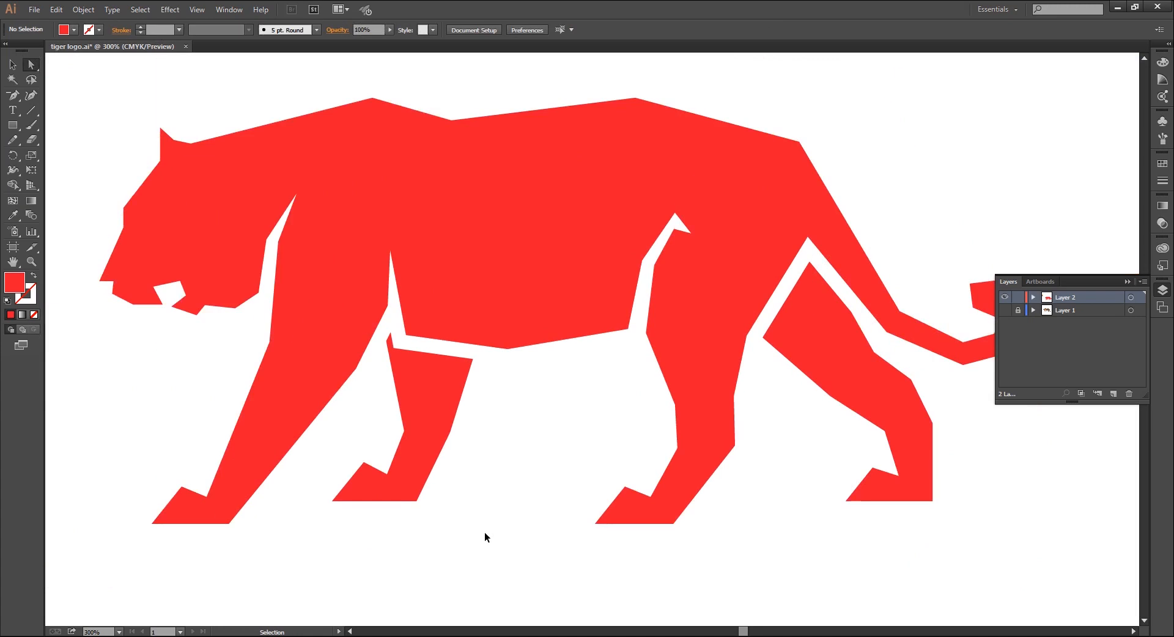
Nudge the upper toe anchors of the far hind paw and near front paw up and right by about 1 to 1.5 px.
{"action": "key", "text": "ctrl+plus"}
{"action": "left_click_drag", "start_coordinate": [963, 511], "coordinate": [753, 441]}
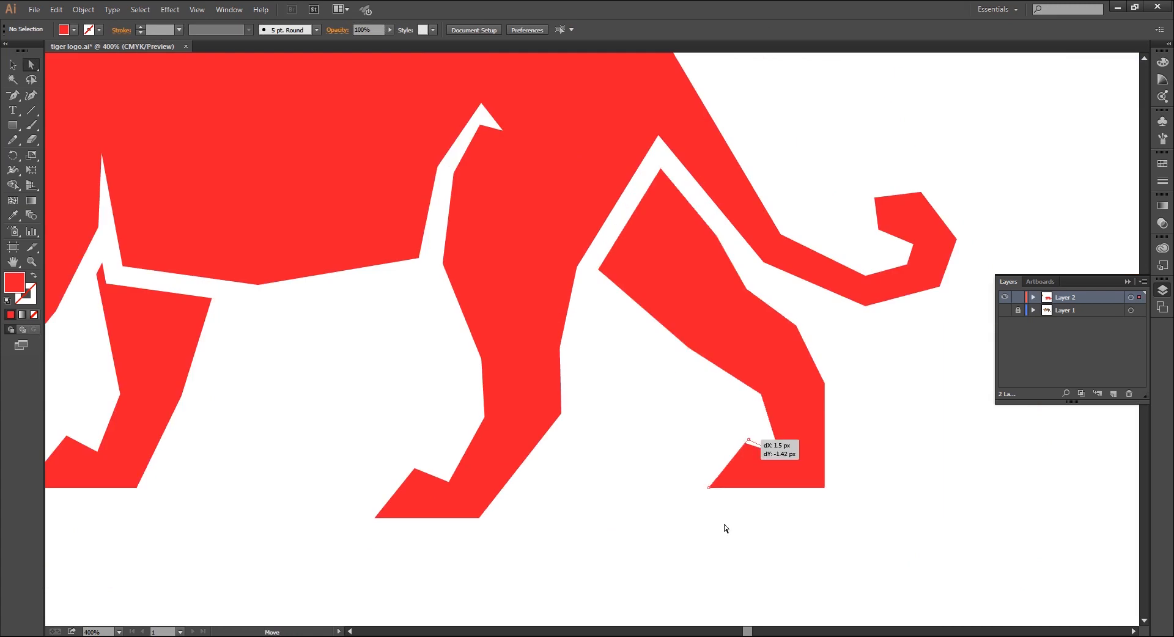
{"action": "left_click", "coordinate": [724, 524]}
{"action": "scroll", "coordinate": [724, 524], "scroll_direction": "down", "scroll_amount": 2}
{"action": "scroll", "coordinate": [244, 492], "scroll_direction": "up", "scroll_amount": 2}
{"action": "left_click_drag", "start_coordinate": [306, 503], "coordinate": [306, 498]}
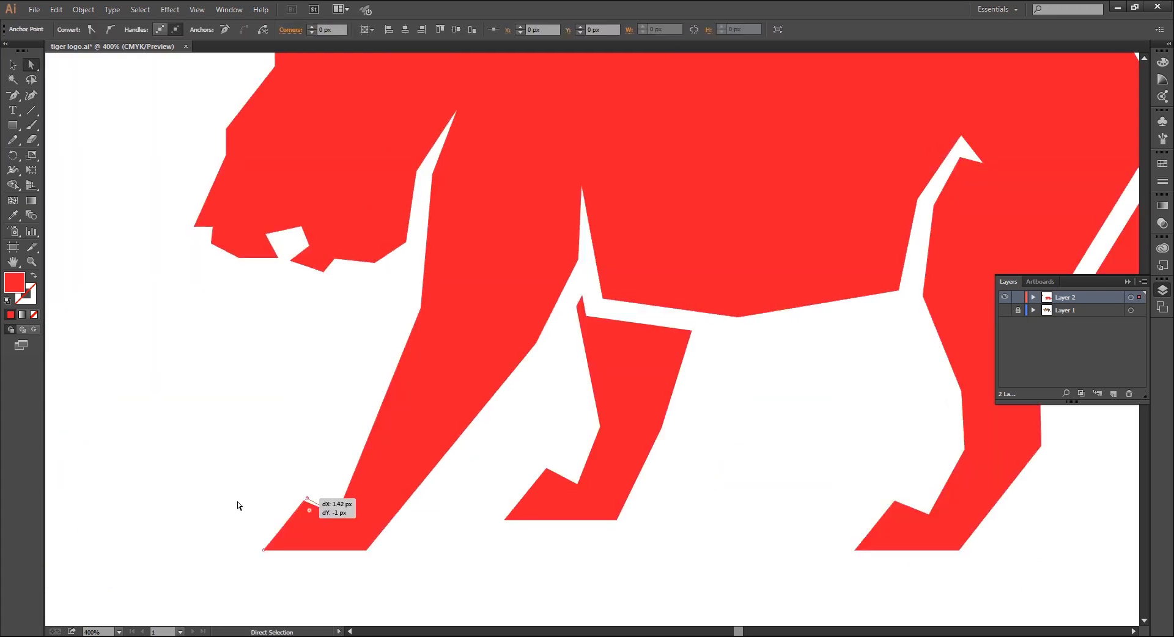
Select all the red tiger pieces, group them and deselect the group.
{"action": "key", "text": "ctrl+minus"}
{"action": "key", "text": "ctrl+minus"}
{"action": "key", "text": "ctrl+minus"}
{"action": "key", "text": "ctrl+minus"}
{"action": "key", "text": "v"}
{"action": "left_click", "coordinate": [579, 282]}
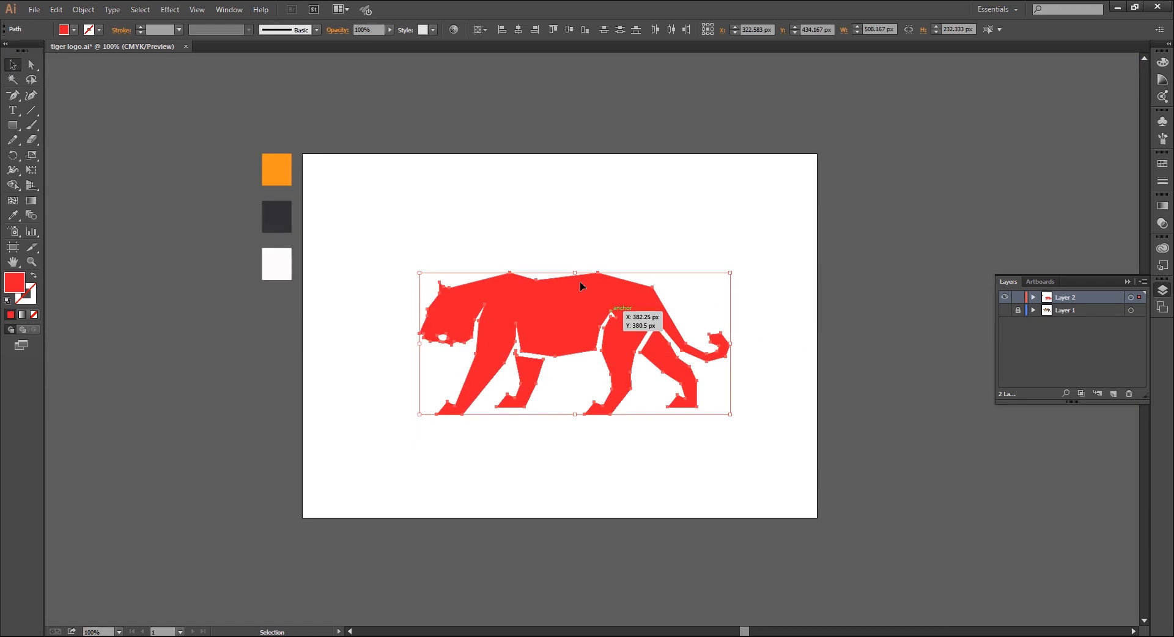
{"action": "right_click", "coordinate": [563, 288]}
{"action": "left_click", "coordinate": [588, 357]}
{"action": "left_click", "coordinate": [553, 435]}
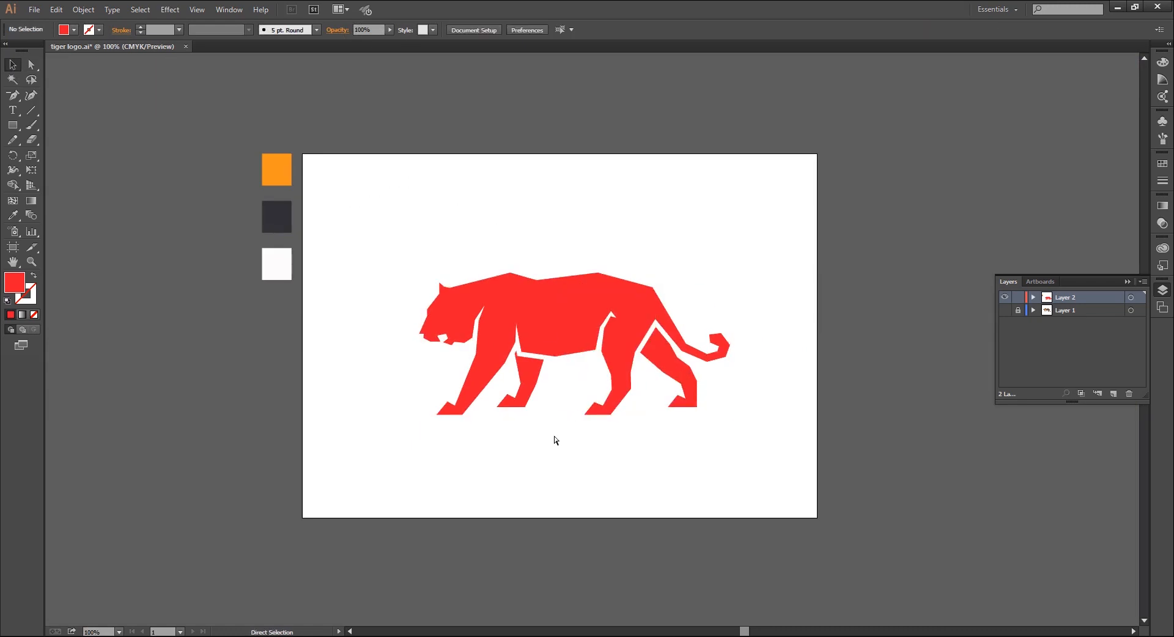
Recolour the tiger group with the orange swatch using the Eyedropper and deselect it.
{"action": "left_click", "coordinate": [545, 328]}
{"action": "left_click", "coordinate": [13, 215]}
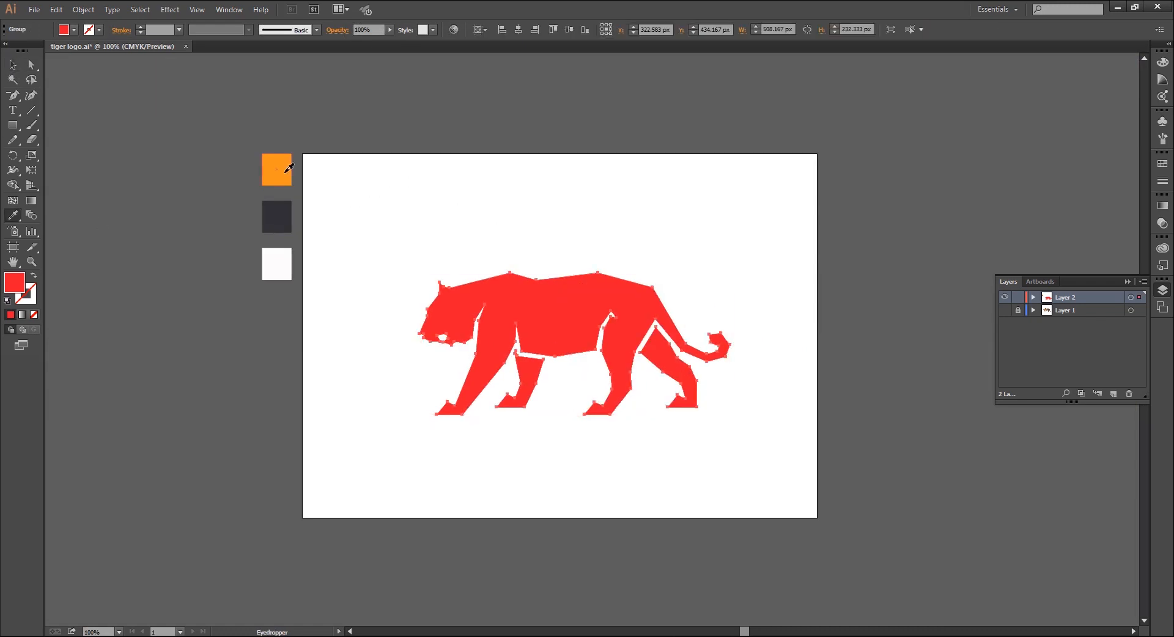
{"action": "left_click", "coordinate": [288, 168]}
{"action": "key", "text": "v"}
{"action": "left_click", "coordinate": [131, 168]}
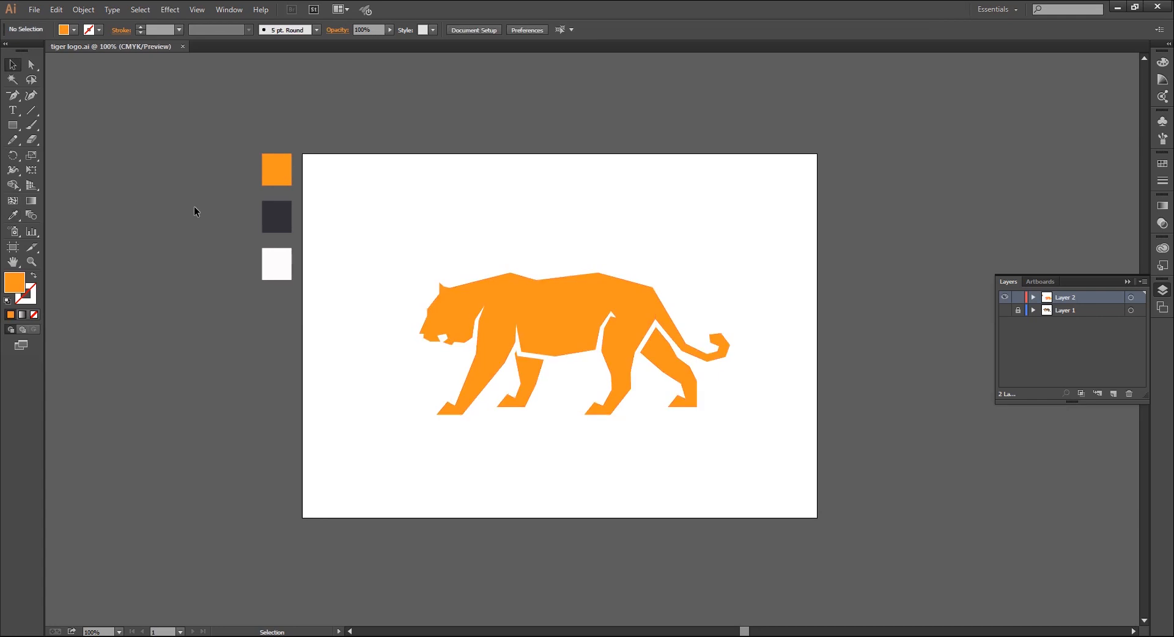
Draw a dark grey 841.89 by 595.28 px rectangle covering the whole artboard and send it behind the orange tiger.
{"action": "left_click", "coordinate": [279, 216]}
{"action": "key", "text": "m"}
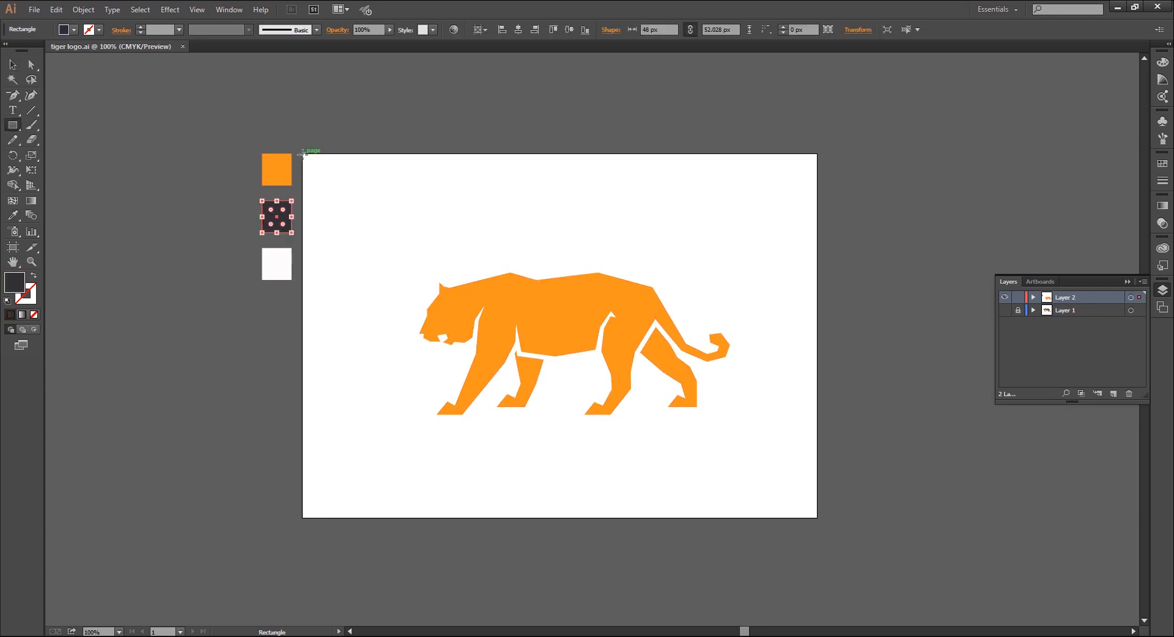
{"action": "mouse_move", "coordinate": [302, 154]}
{"action": "left_mouse_down"}
{"action": "mouse_move", "coordinate": [794, 450]}
{"action": "mouse_move", "coordinate": [817, 518]}
{"action": "left_mouse_up"}
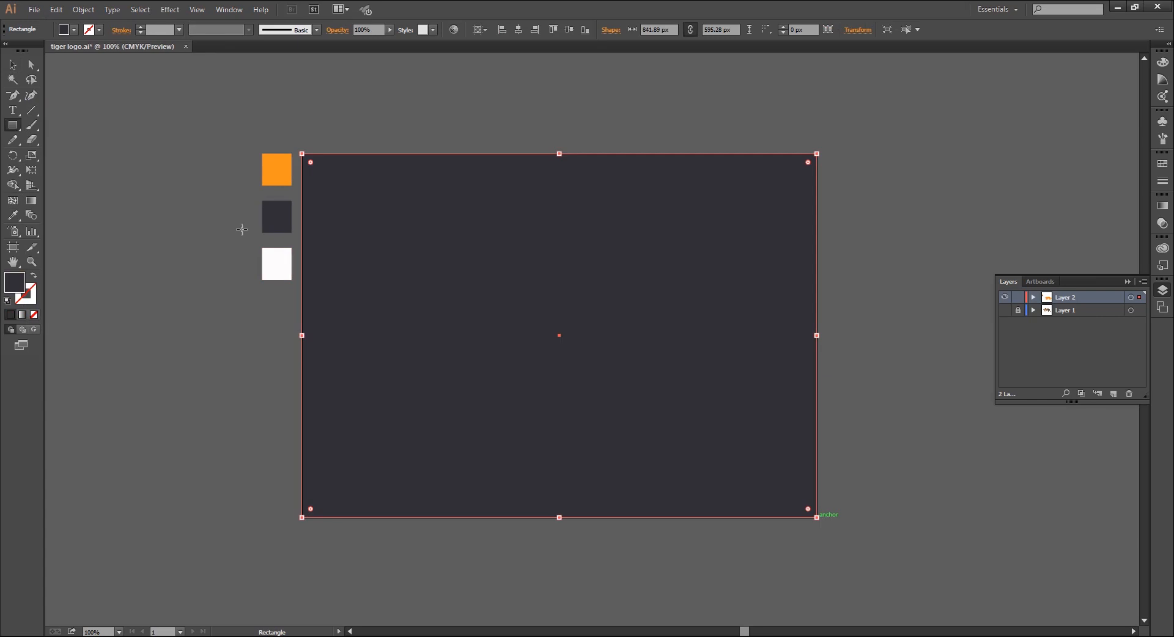
{"action": "key", "text": "v"}
{"action": "right_click", "coordinate": [516, 327]}
{"action": "mouse_move", "coordinate": [559, 500]}
{"action": "left_click", "coordinate": [661, 538]}
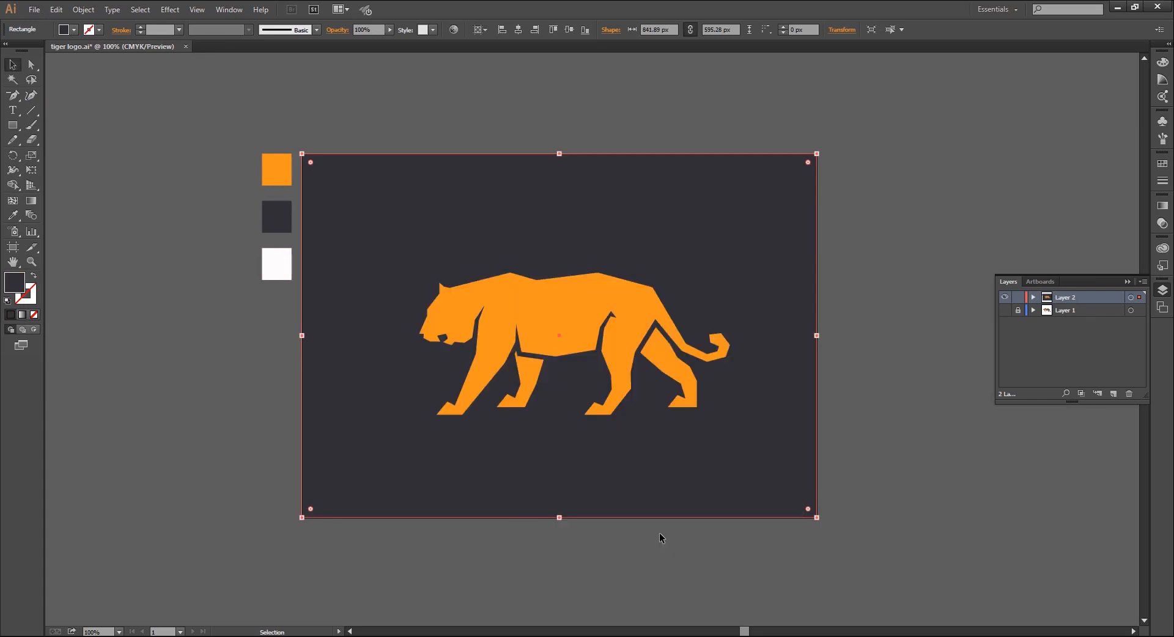
Add the text "tigers" below the artboard and enlarge it to 240 pt.
{"action": "left_click", "coordinate": [209, 234]}
{"action": "left_click_drag", "start_coordinate": [209, 234], "coordinate": [137, 229]}
{"action": "left_click", "coordinate": [204, 258]}
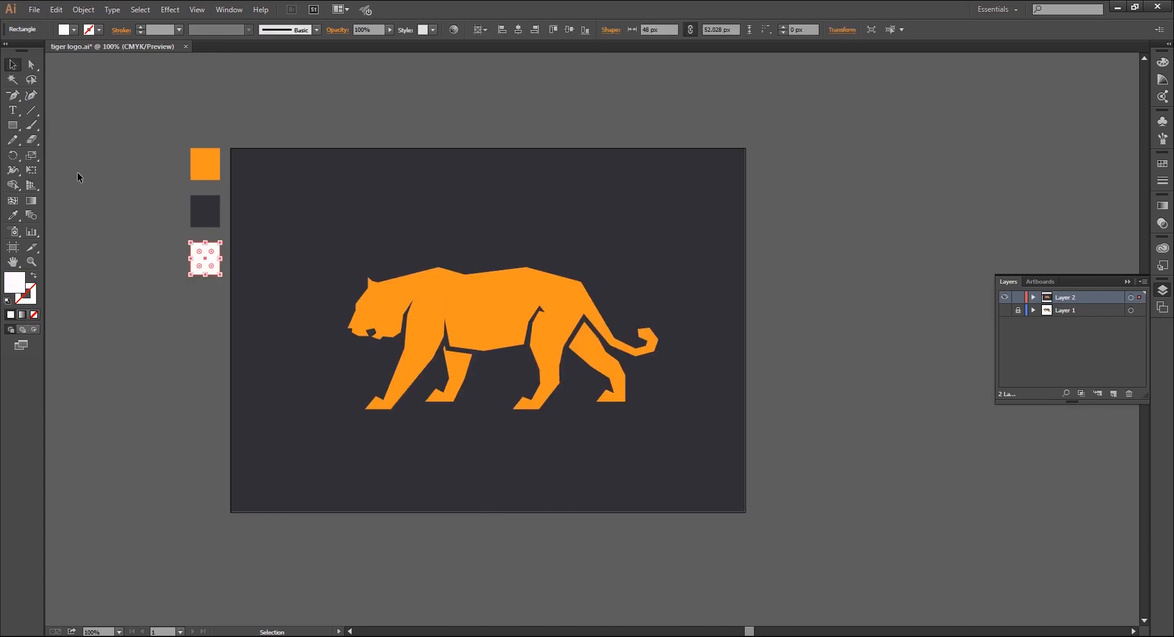
{"action": "left_click", "coordinate": [12, 110]}
{"action": "left_click_drag", "start_coordinate": [348, 584], "coordinate": [352, 458]}
{"action": "left_click", "coordinate": [349, 465]}
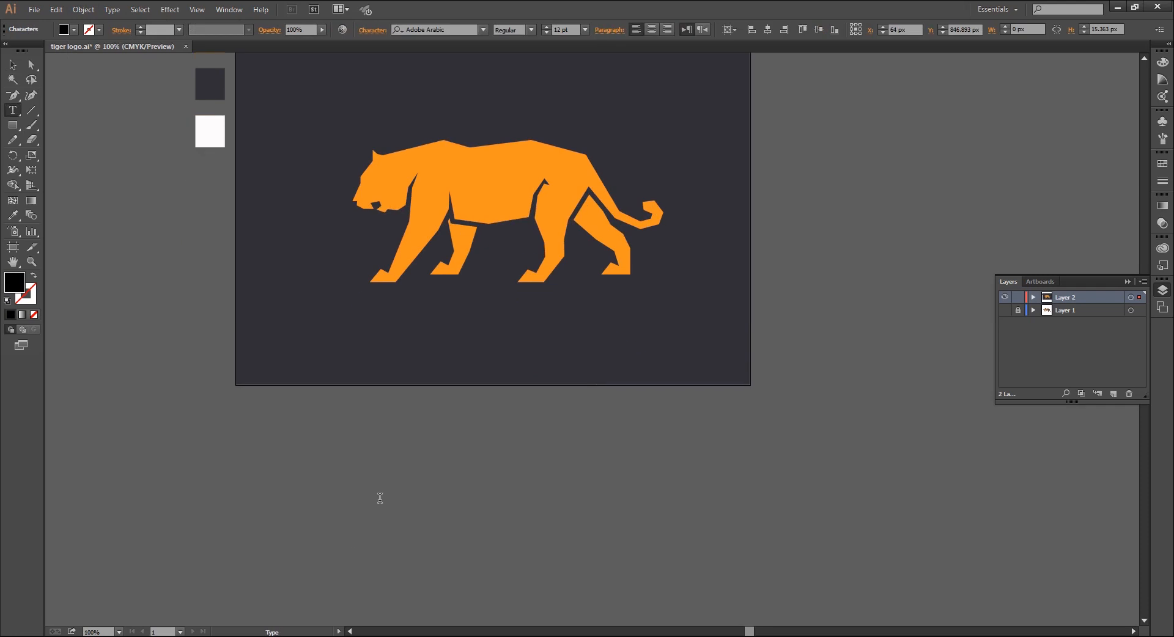
{"action": "type", "text": "tiger"}
{"action": "key", "text": "Escape"}
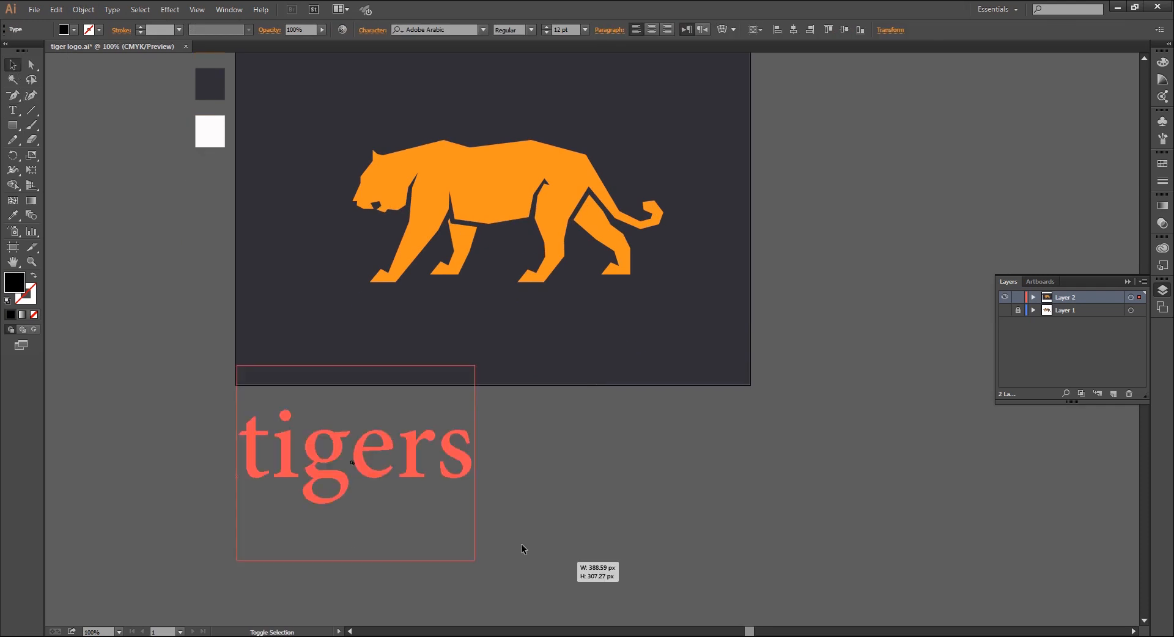
Recolour the "tigers" text with the white swatch using the Eyedropper.
{"action": "key", "text": "i"}
{"action": "left_click", "coordinate": [209, 131]}
{"action": "left_click", "coordinate": [14, 63]}
{"action": "left_click_drag", "start_coordinate": [422, 256], "coordinate": [428, 303]}
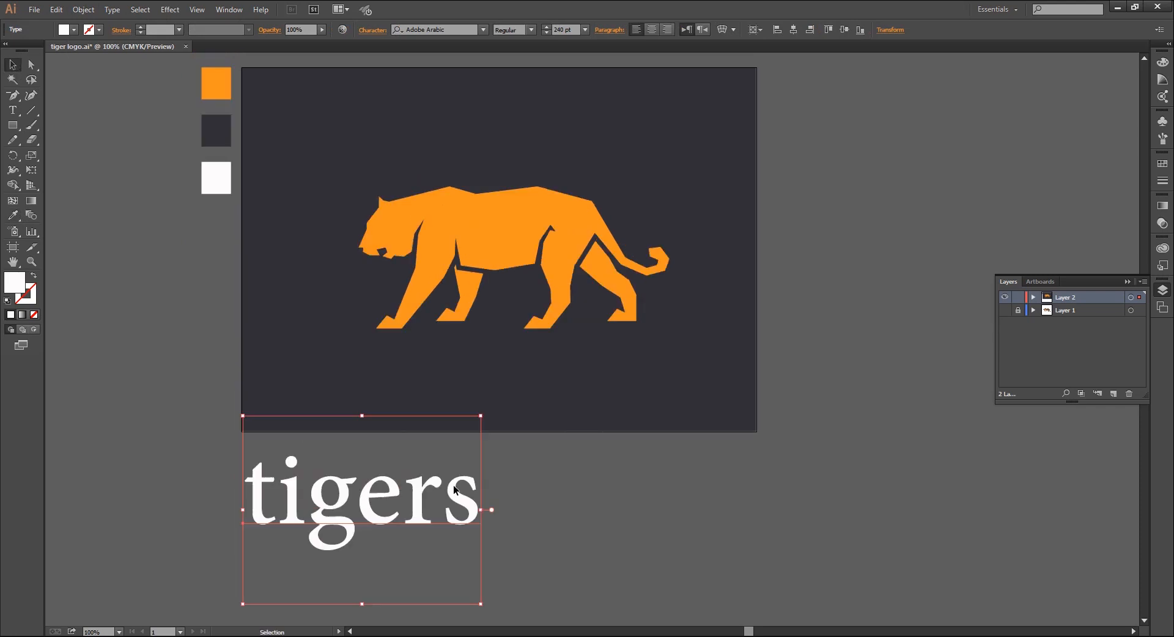
Place the white text on the dark background below the tiger, move the tiger up to make room and deselect it.
{"action": "left_click_drag", "start_coordinate": [457, 470], "coordinate": [570, 354]}
{"action": "left_click_drag", "start_coordinate": [509, 250], "coordinate": [510, 184]}
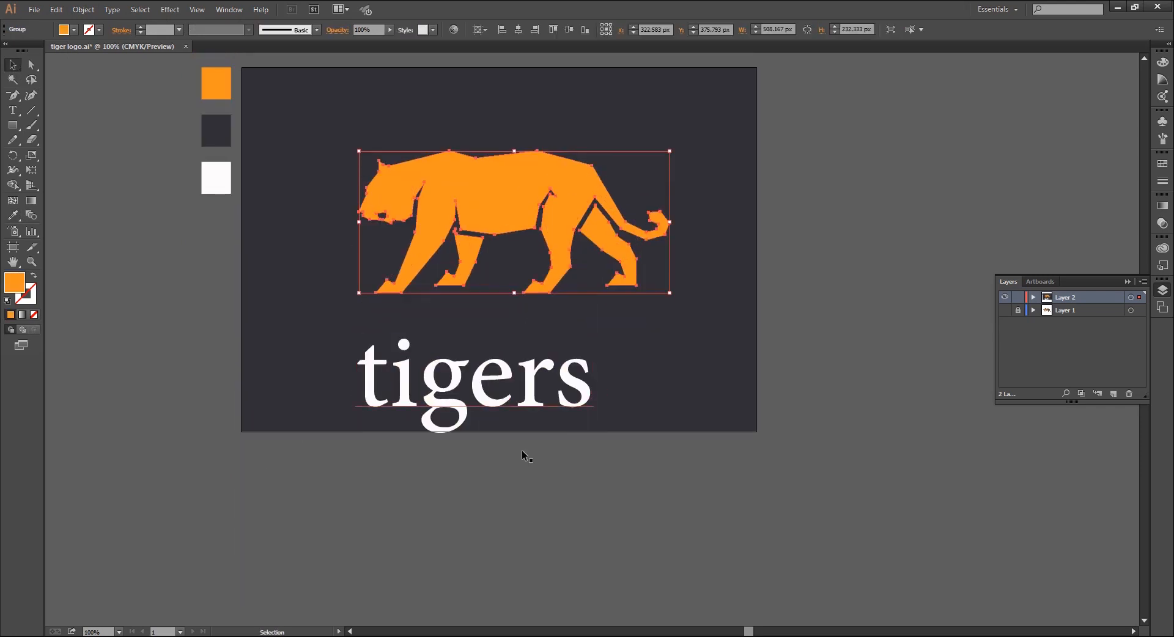
{"action": "left_click_drag", "start_coordinate": [495, 461], "coordinate": [508, 506]}
{"action": "key", "text": "ctrl+minus"}
{"action": "key", "text": "ctrl+plus"}
{"action": "left_click", "coordinate": [258, 385]}
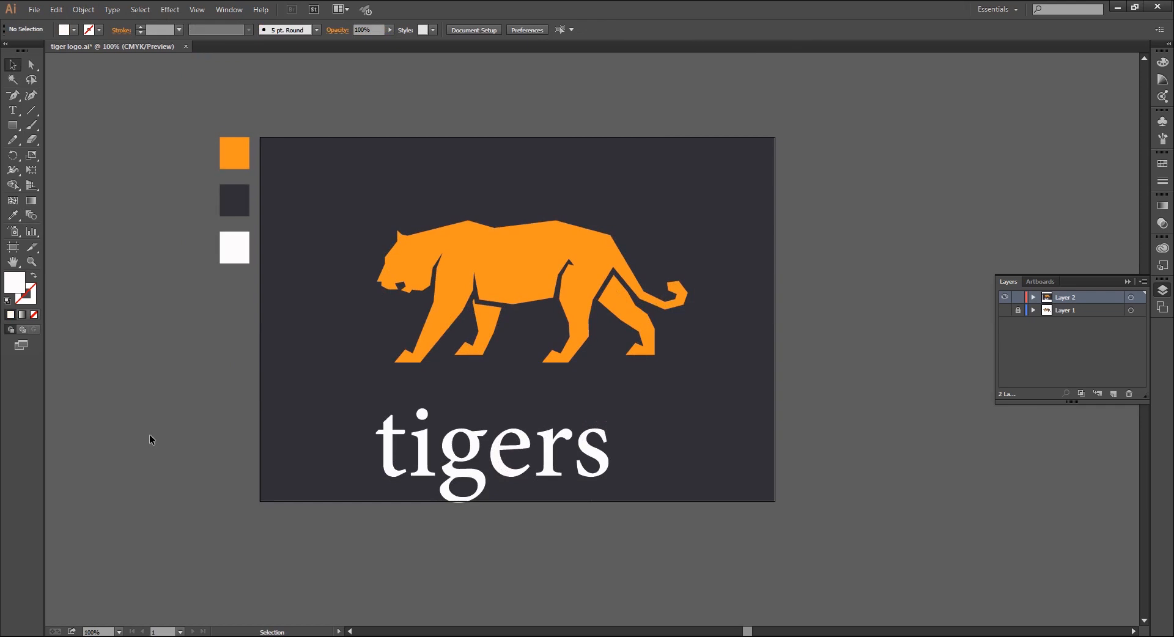
Set the font of the "tigers" text to Galderglynn Titling Bold.
{"action": "left_click", "coordinate": [229, 9]}
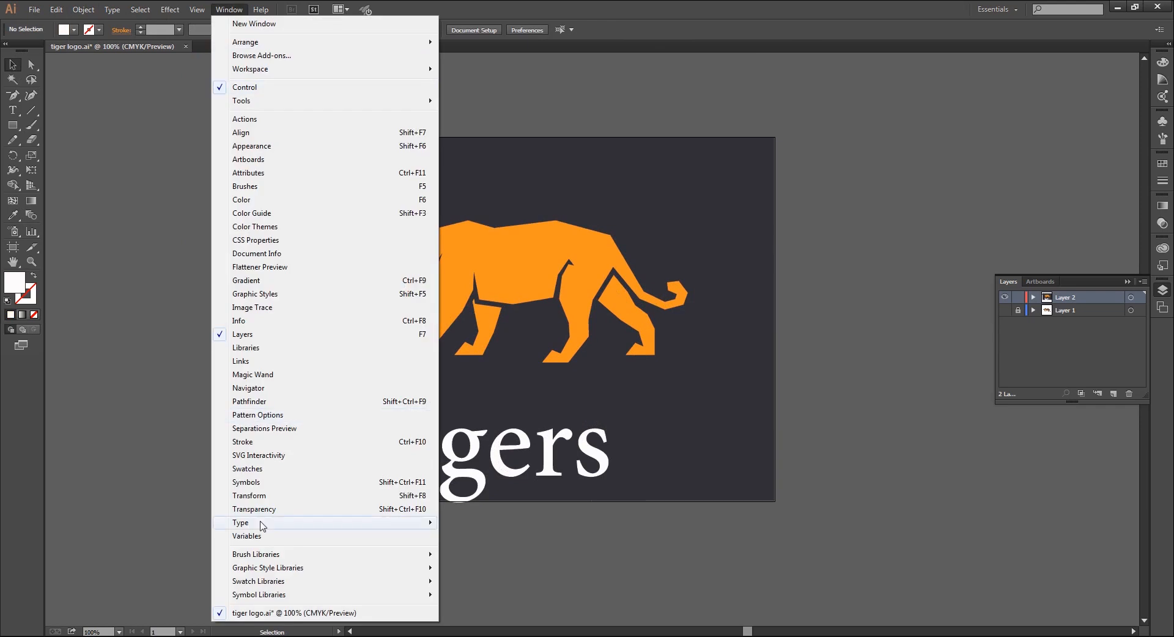
{"action": "mouse_move", "coordinate": [261, 523]}
{"action": "left_click", "coordinate": [471, 523]}
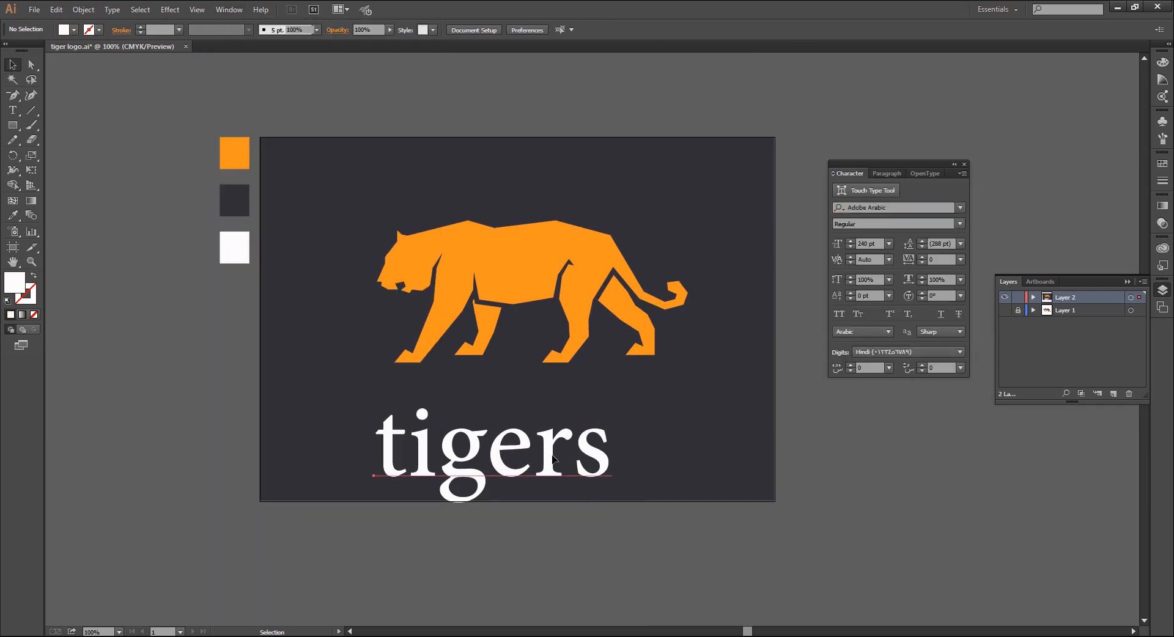
{"action": "left_click", "coordinate": [574, 452]}
{"action": "left_click", "coordinate": [891, 207]}
{"action": "type", "text": "galder"}
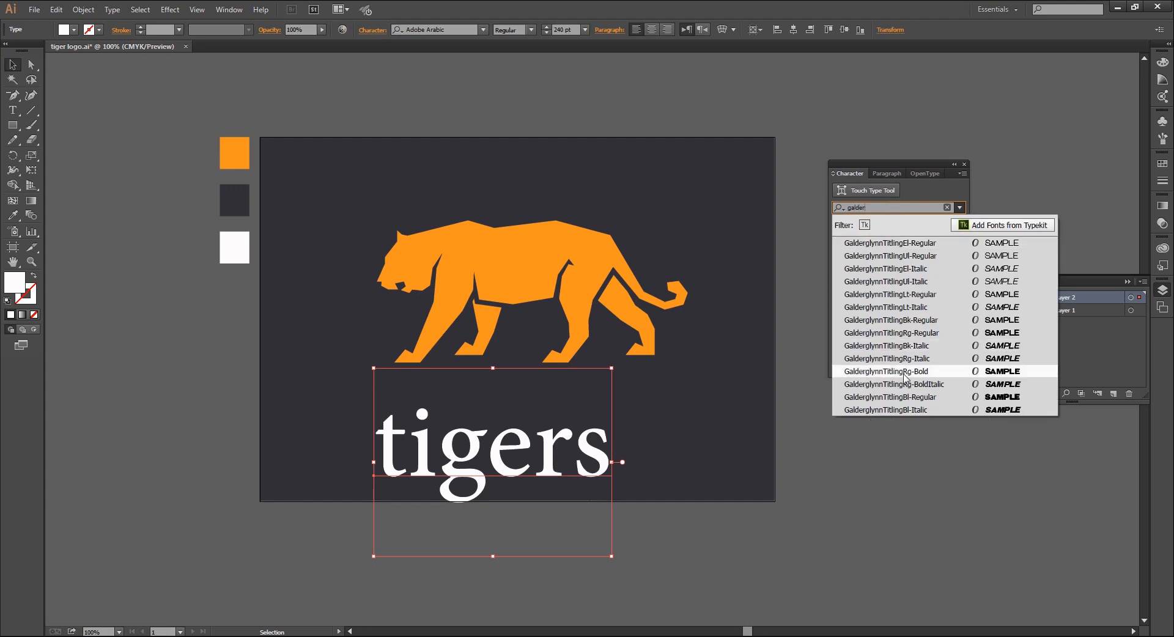
{"action": "left_click", "coordinate": [908, 371]}
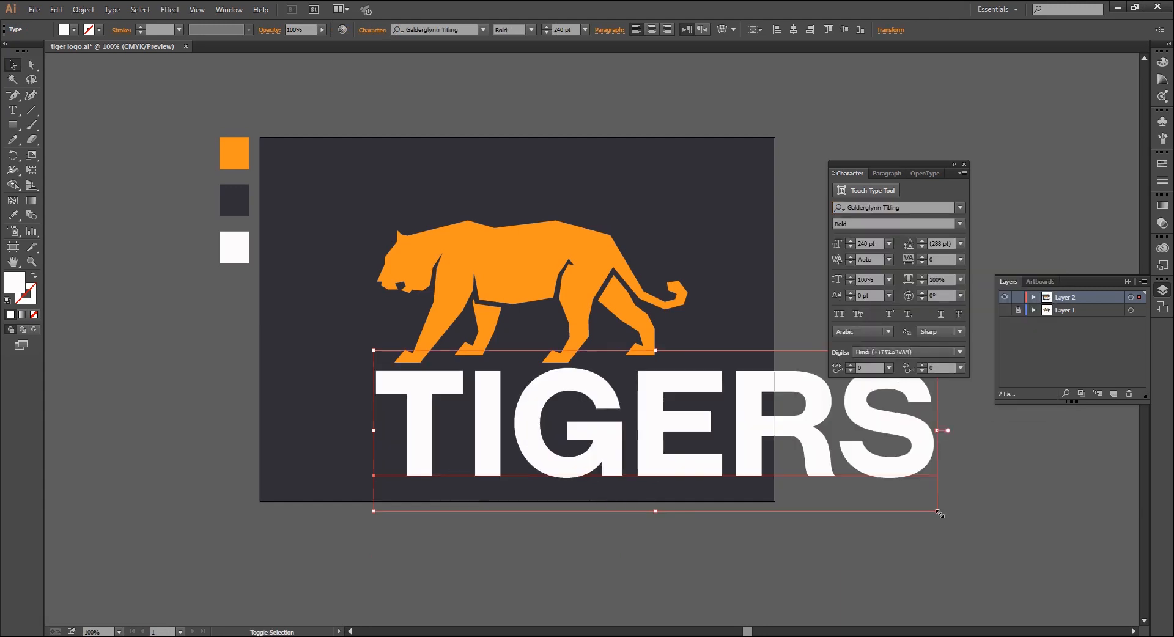
Scale the TIGERS text down to about 132.53 pt and position it directly beneath the tiger.
{"action": "left_click_drag", "start_coordinate": [937, 510], "coordinate": [850, 486]}
{"action": "left_click_drag", "start_coordinate": [659, 428], "coordinate": [523, 425]}
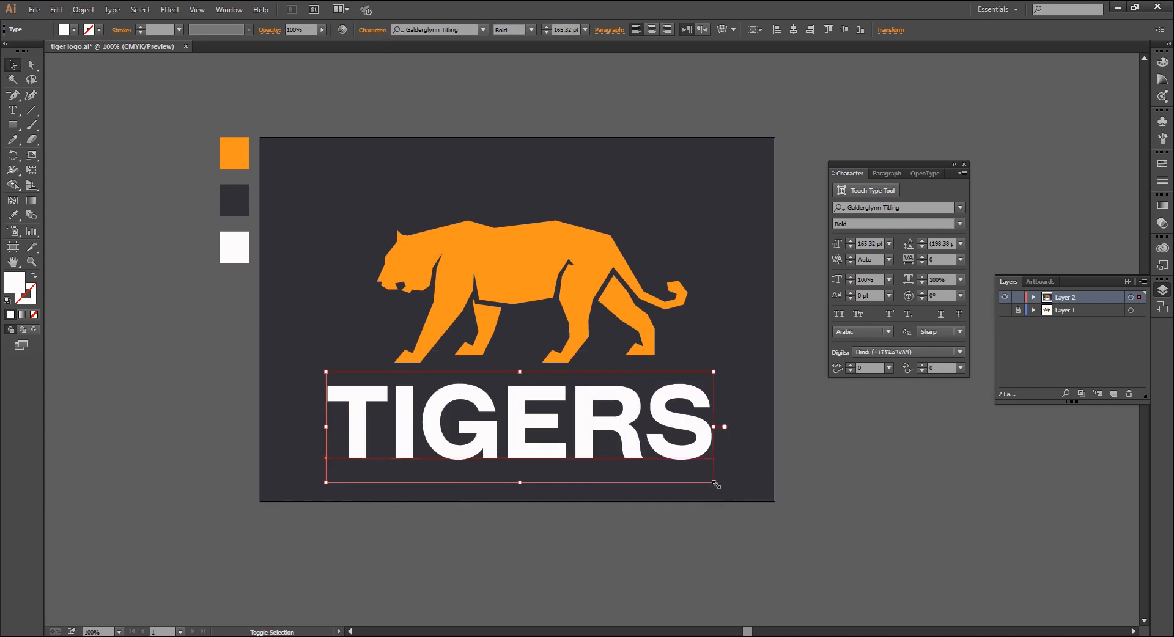
{"action": "left_click_drag", "start_coordinate": [714, 483], "coordinate": [675, 472]}
{"action": "left_click_drag", "start_coordinate": [603, 424], "coordinate": [611, 413]}
Try the Book weight on the TIGERS text and settle on Regular.
{"action": "left_click", "coordinate": [960, 224]}
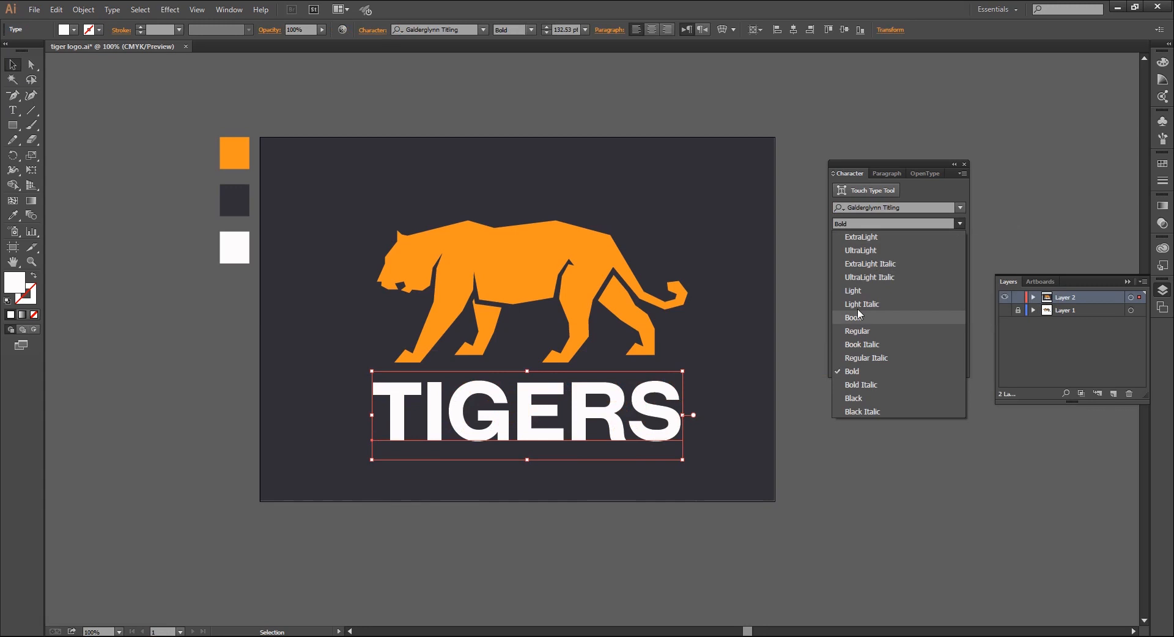
{"action": "left_click", "coordinate": [858, 318]}
{"action": "left_click", "coordinate": [960, 223]}
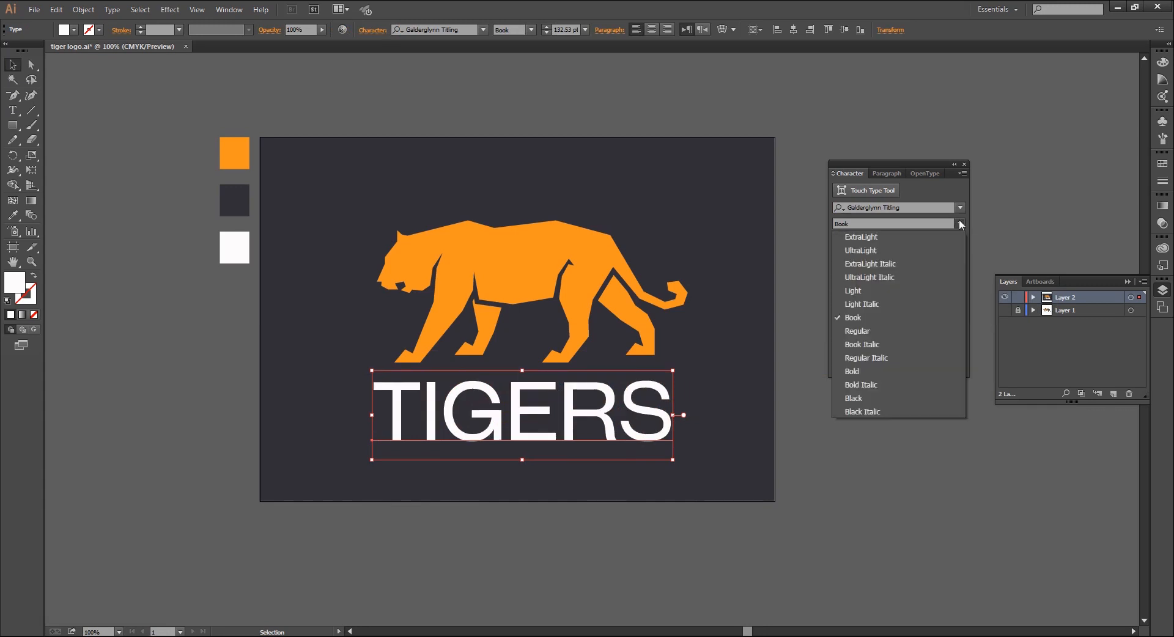
{"action": "left_click", "coordinate": [868, 328]}
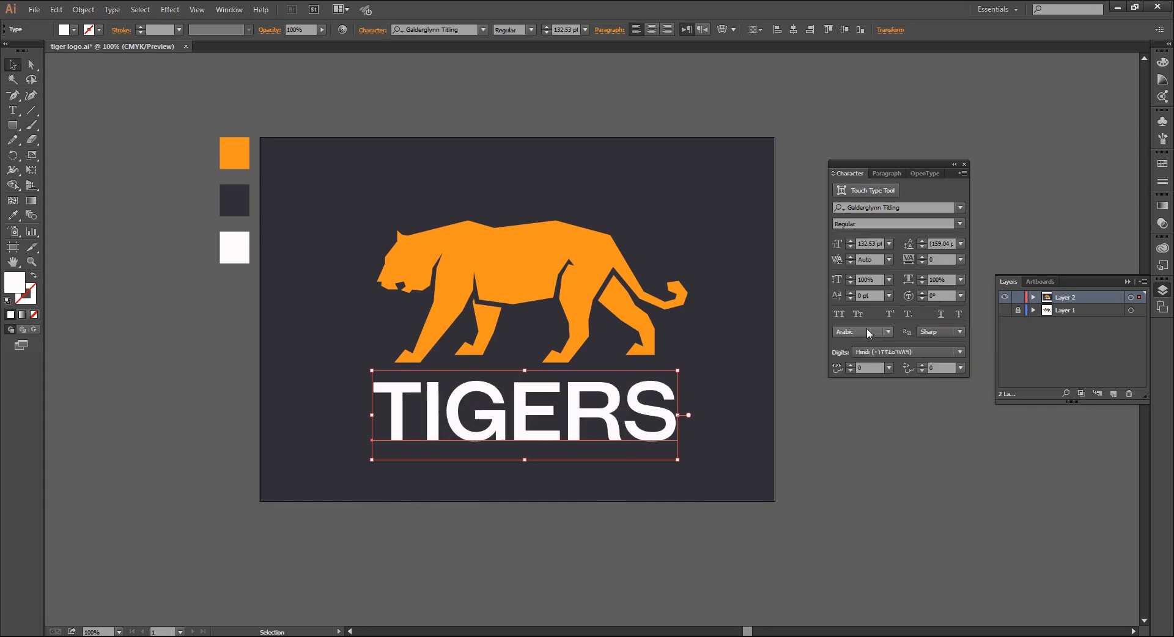
Scale the TIGERS text down proportionally to about 125.25 pt so it is narrower than the tiger.
{"action": "left_click", "coordinate": [678, 460], "text": "shift"}
{"action": "left_click", "coordinate": [675, 457]}
{"action": "left_click_drag", "start_coordinate": [677, 460], "coordinate": [632, 522]}
{"action": "left_click", "coordinate": [636, 415]}
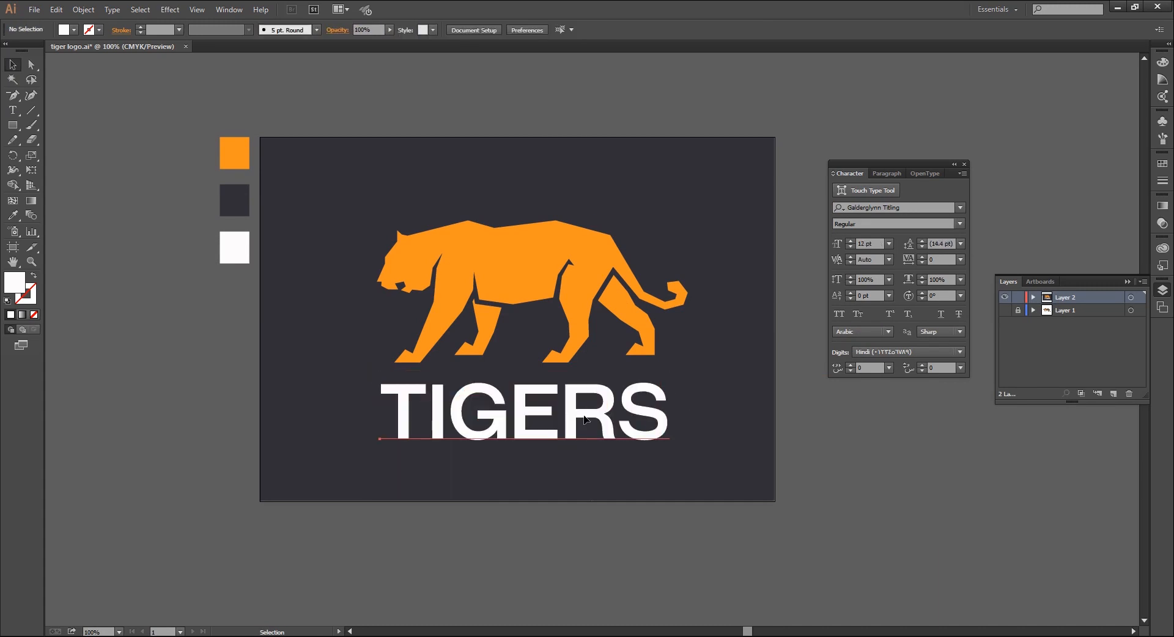
Align the tiger and the TIGERS text on their horizontal centres, shift the text slightly left and deselect it.
{"action": "left_click", "coordinate": [584, 282], "text": "shift"}
{"action": "left_click", "coordinate": [407, 29]}
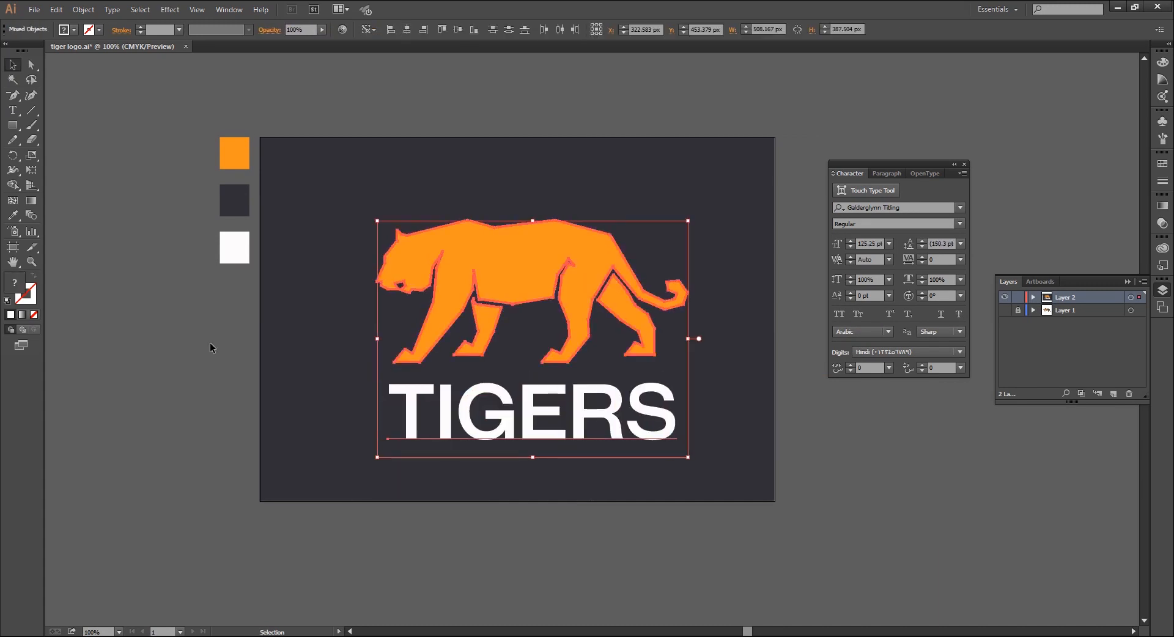
{"action": "left_click", "coordinate": [209, 344]}
{"action": "left_click", "coordinate": [402, 388]}
{"action": "left_click", "coordinate": [473, 526]}
Scale the tiger and TIGERS text down together to about 428 px wide, reposition them on the background and deselect them.
{"action": "key", "text": "ctrl+minus"}
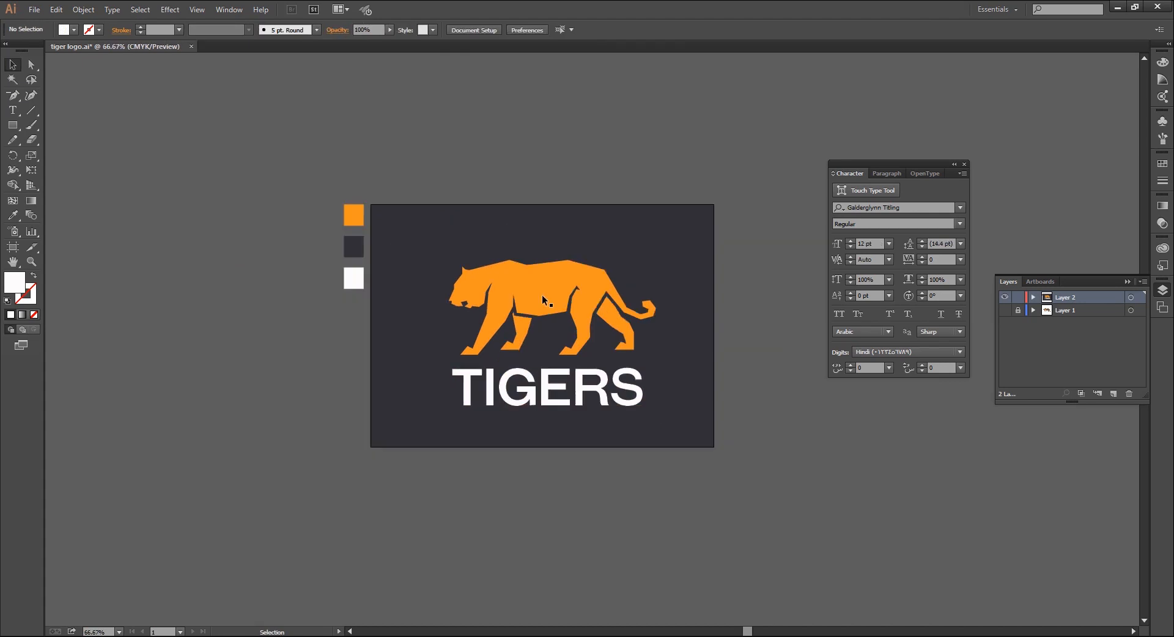
{"action": "left_click", "coordinate": [542, 294]}
{"action": "left_click", "coordinate": [618, 387], "text": "shift"}
{"action": "left_click_drag", "start_coordinate": [656, 418], "coordinate": [640, 406]}
{"action": "key", "text": "ctrl+plus"}
{"action": "left_click_drag", "start_coordinate": [536, 277], "coordinate": [536, 258]}
{"action": "left_click_drag", "start_coordinate": [540, 424], "coordinate": [540, 424]}
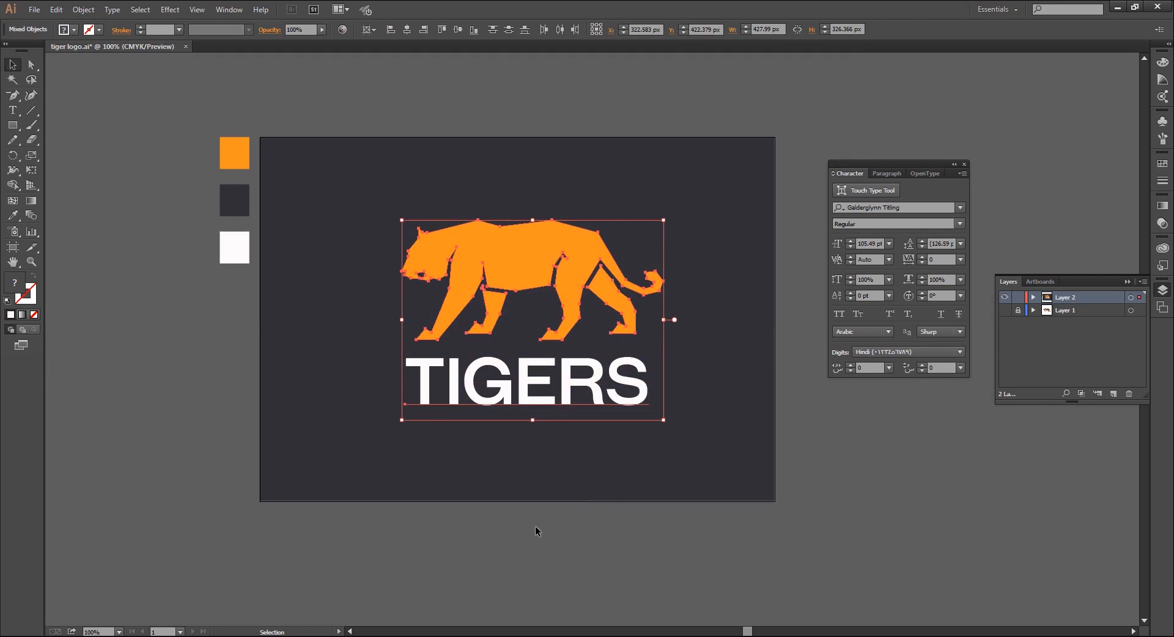
{"action": "left_click", "coordinate": [535, 526]}
Add the text "COMPANY SLOGAN HERE" below TIGERS and recolour it with the orange swatch using the Eyedropper.
{"action": "key", "text": "t"}
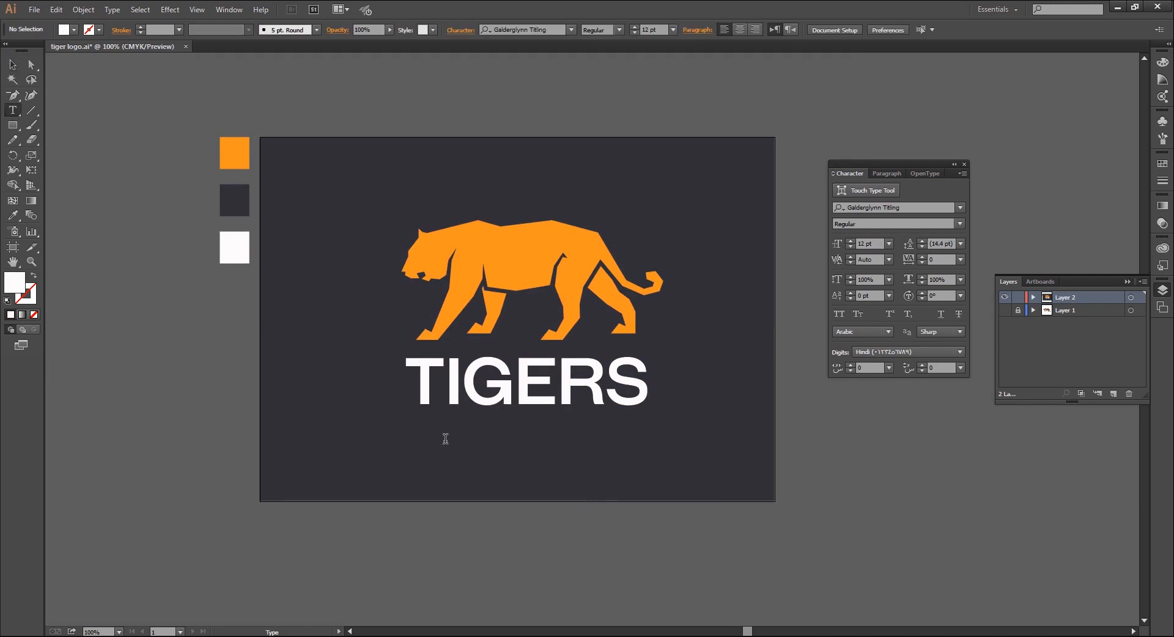
{"action": "left_click", "coordinate": [445, 439]}
{"action": "type", "text": "OOM"}
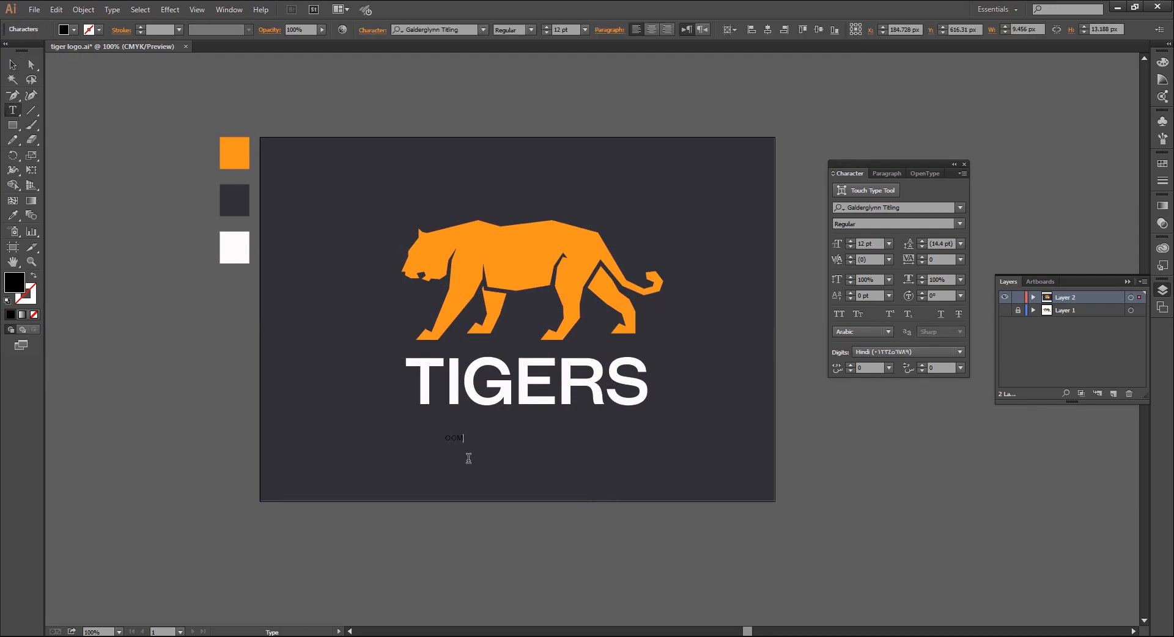
{"action": "type", "text": "PANY SLOGAN HERE"}
{"action": "key", "text": "Escape"}
{"action": "key", "text": "i"}
{"action": "left_click", "coordinate": [231, 148]}
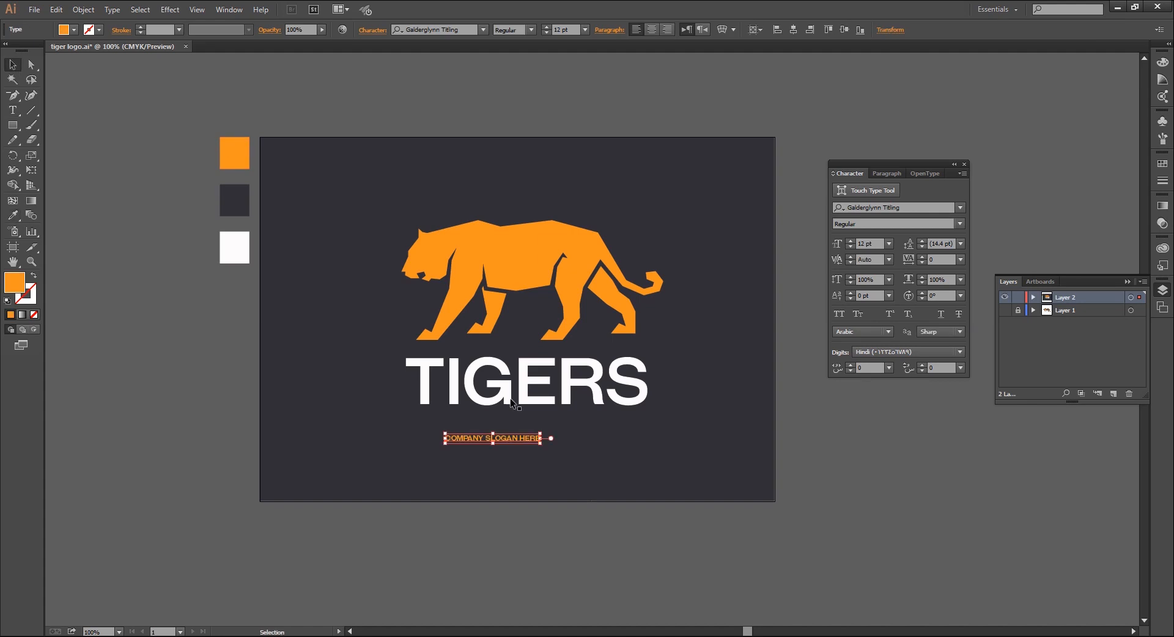
Enlarge the slogan to about 22.98 pt, position it centrally beneath TIGERS and deselect it.
{"action": "key", "text": "v"}
{"action": "left_click_drag", "start_coordinate": [540, 442], "coordinate": [622, 437]}
{"action": "left_click", "coordinate": [614, 536]}
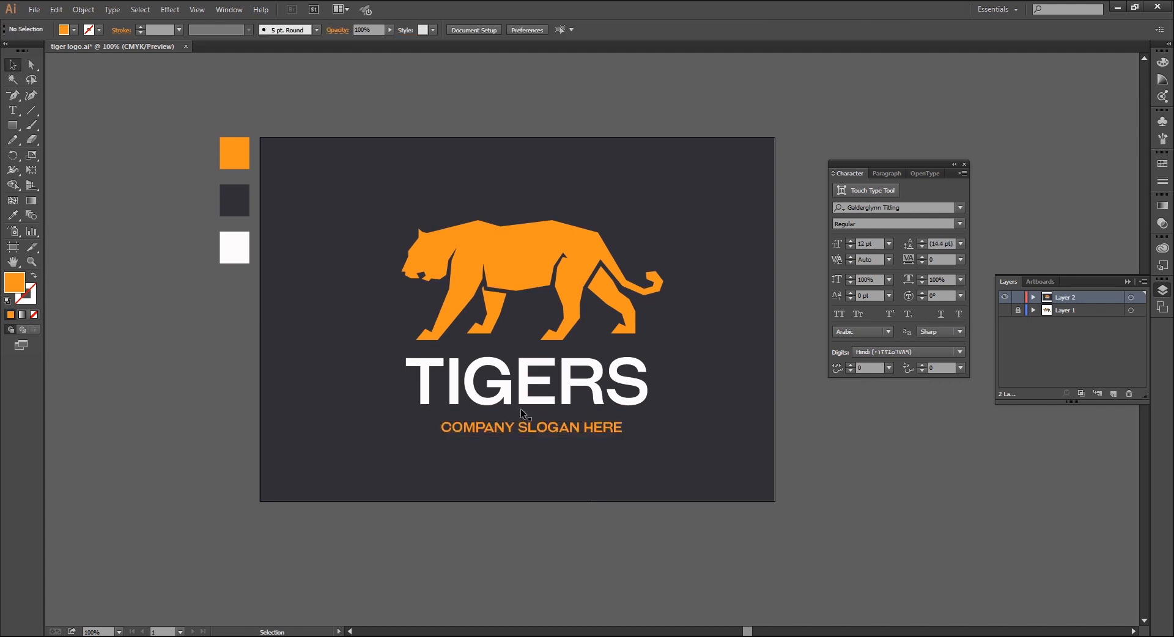
Align the slogan to the horizontal centre of TIGERS and move it up close beneath the word.
{"action": "key", "text": "ctrl+plus"}
{"action": "left_click_drag", "start_coordinate": [515, 482], "coordinate": [486, 419]}
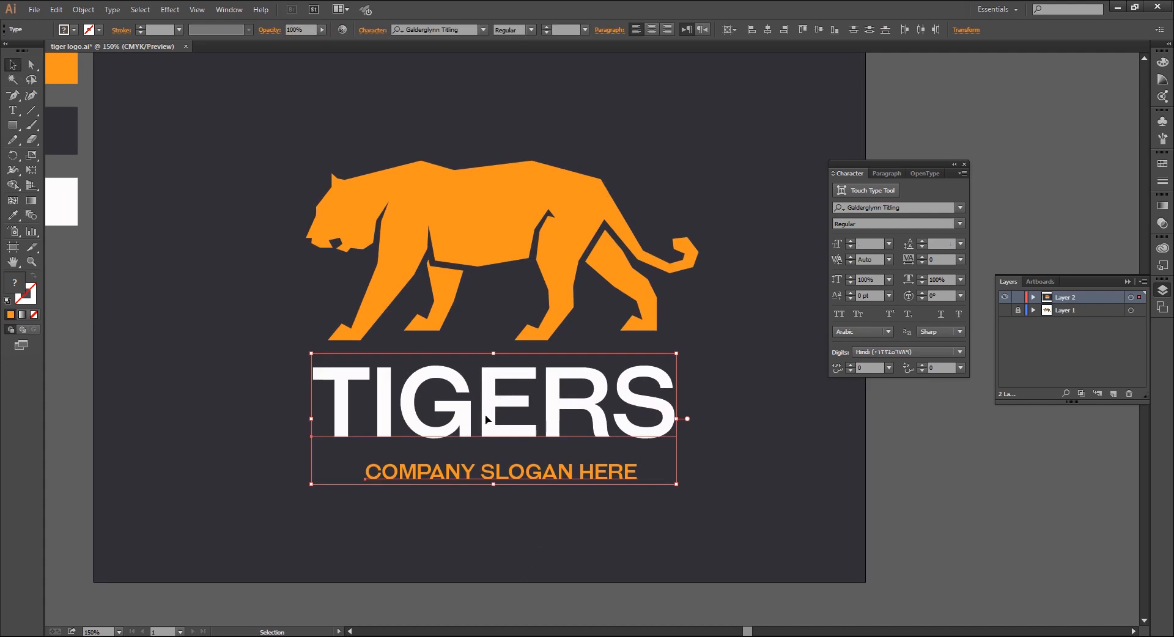
{"action": "left_click", "coordinate": [485, 415]}
{"action": "left_click", "coordinate": [767, 29]}
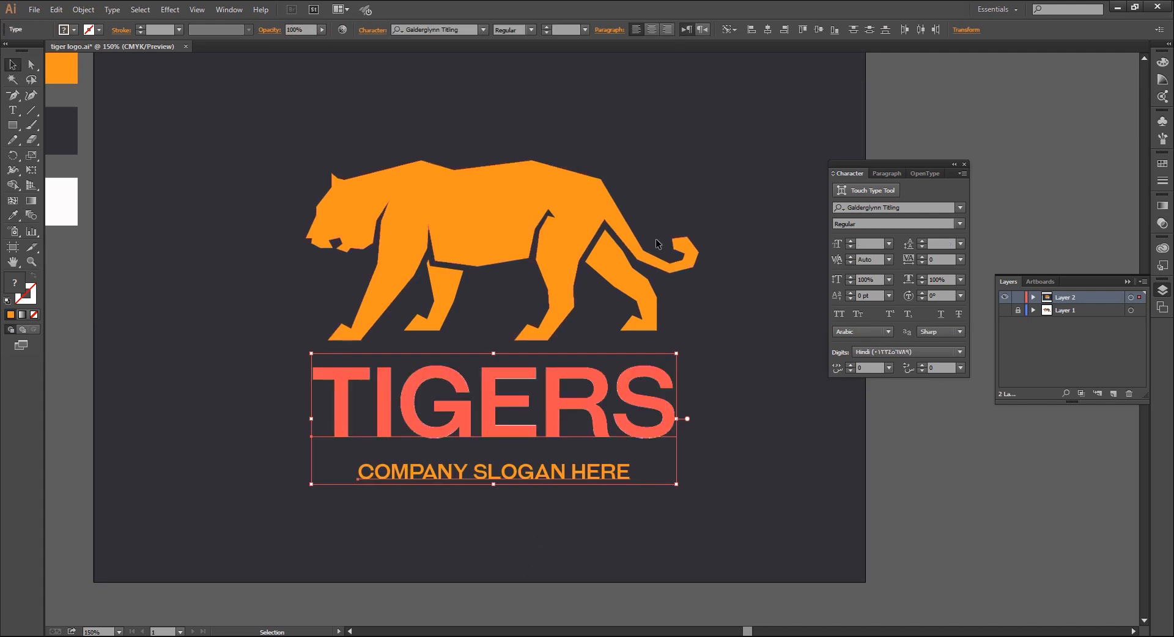
{"action": "left_click", "coordinate": [440, 595]}
{"action": "left_click_drag", "start_coordinate": [478, 472], "coordinate": [478, 459]}
{"action": "left_click", "coordinate": [487, 600]}
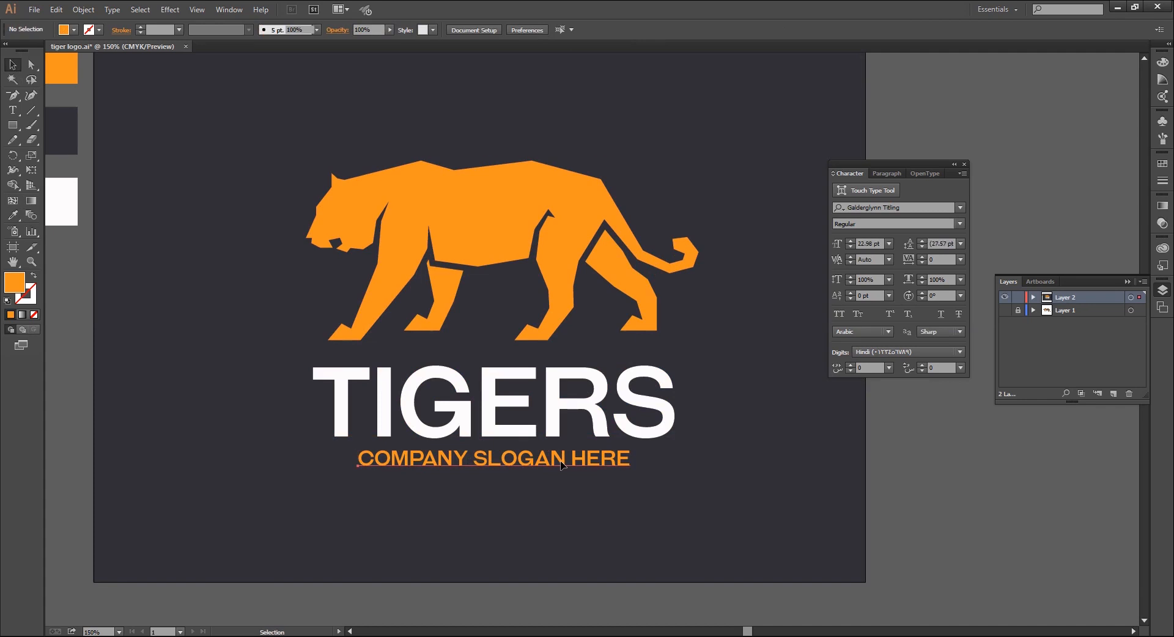
Set the slogan's tracking to 5 and realign it to the horizontal centre of TIGERS.
{"action": "left_click", "coordinate": [483, 460]}
{"action": "left_click", "coordinate": [961, 259]}
{"action": "left_click", "coordinate": [970, 373]}
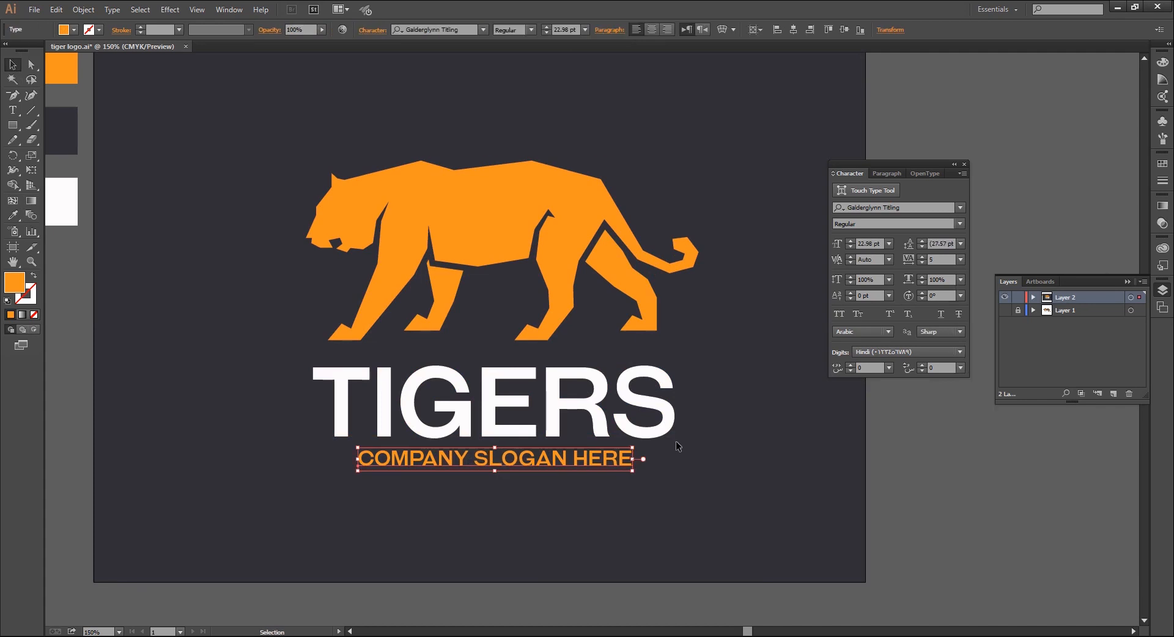
{"action": "left_click", "coordinate": [596, 420], "text": "shift"}
{"action": "left_click", "coordinate": [596, 420]}
{"action": "left_click", "coordinate": [767, 29]}
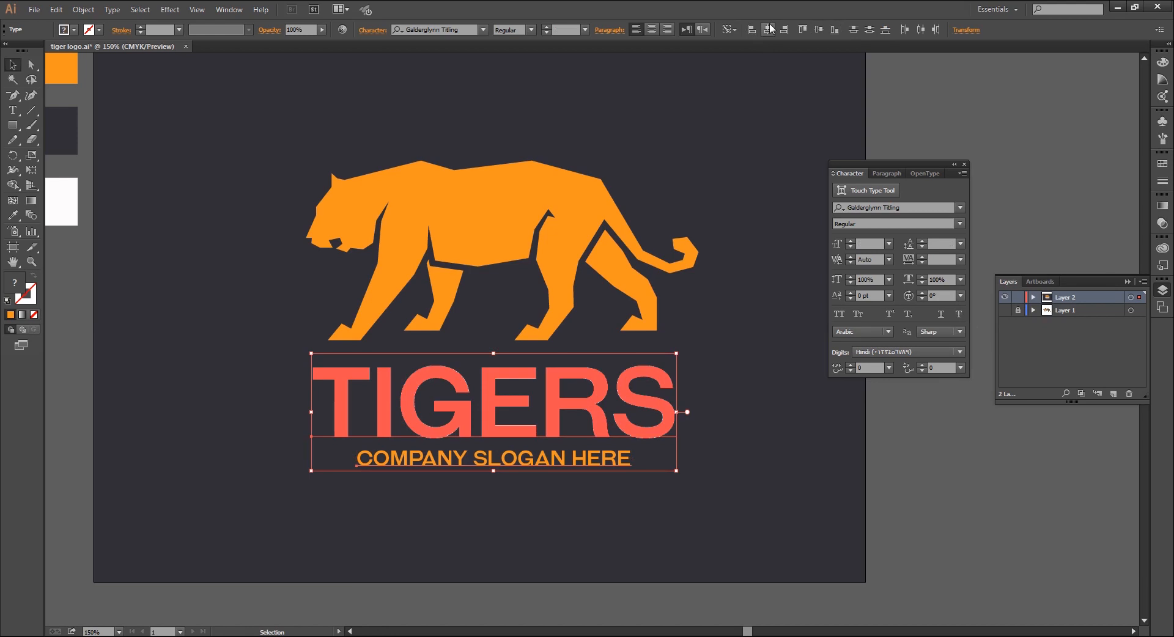
{"action": "left_click", "coordinate": [939, 476]}
Move the tiger down slightly to tighten the gap above the TIGERS text.
{"action": "left_click", "coordinate": [486, 245]}
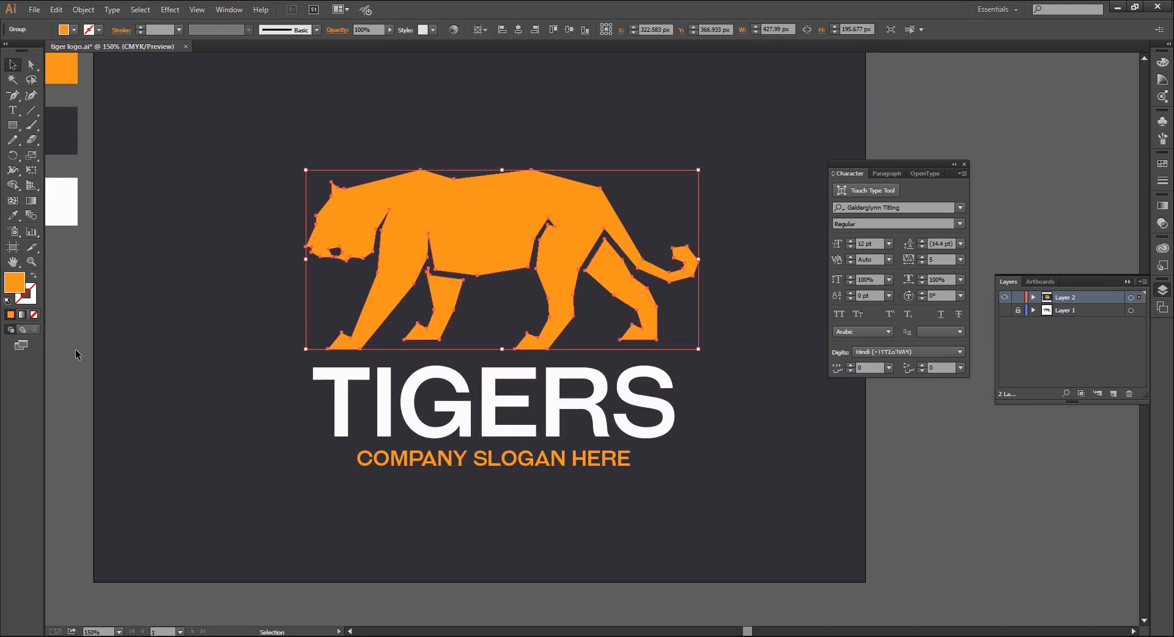
{"action": "left_click", "coordinate": [496, 296]}
{"action": "key", "text": "ctrl+minus"}
{"action": "key", "text": "ctrl+minus"}
Group the tiger with both lines of text, deselect the group and put away the floating character and layer settings.
{"action": "left_click", "coordinate": [547, 298]}
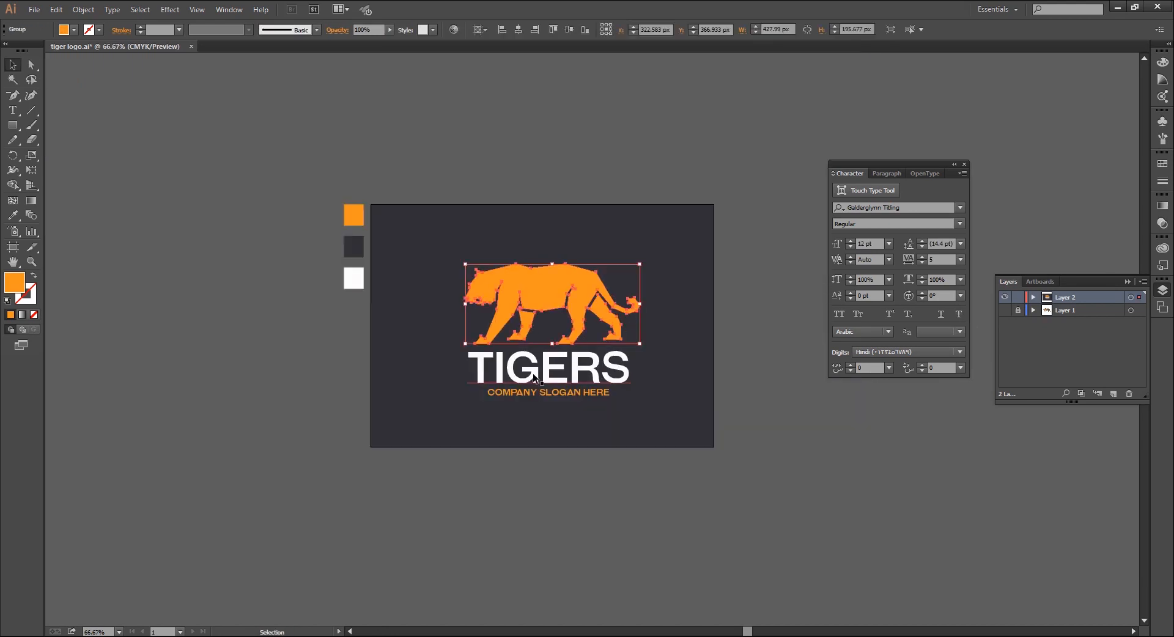
{"action": "left_click", "coordinate": [534, 397], "text": "shift"}
{"action": "right_click", "coordinate": [533, 395]}
{"action": "left_click", "coordinate": [512, 495]}
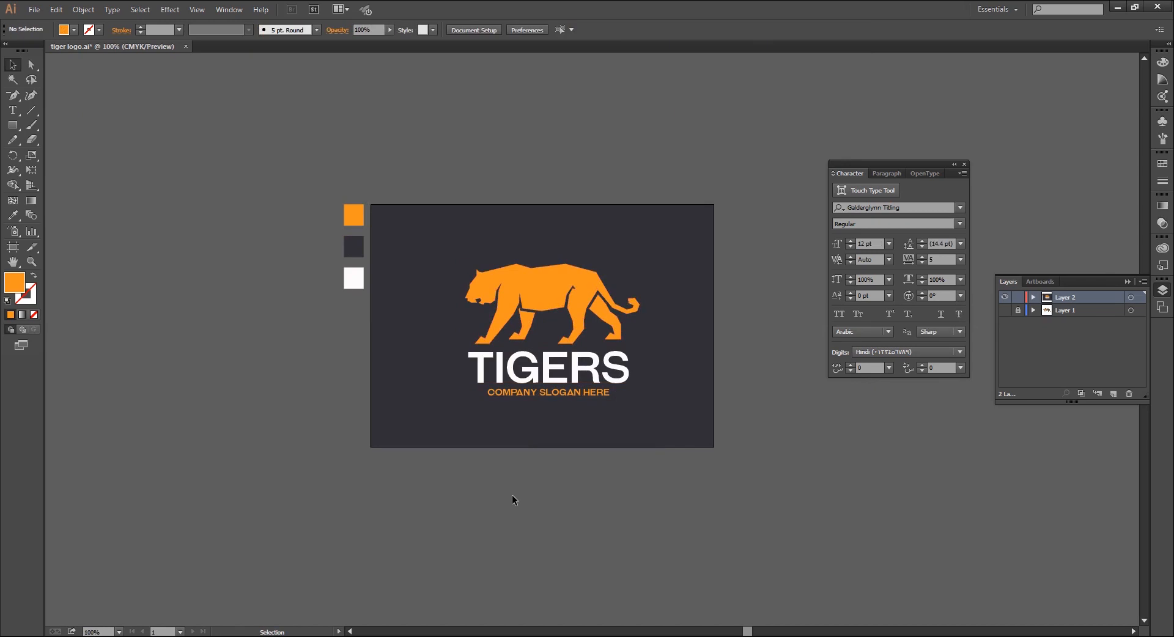
{"action": "left_click", "coordinate": [963, 164]}
{"action": "left_click", "coordinate": [1126, 281]}
Centre the grouped logo horizontally and vertically on the dark grey background rectangle.
{"action": "left_click", "coordinate": [451, 256]}
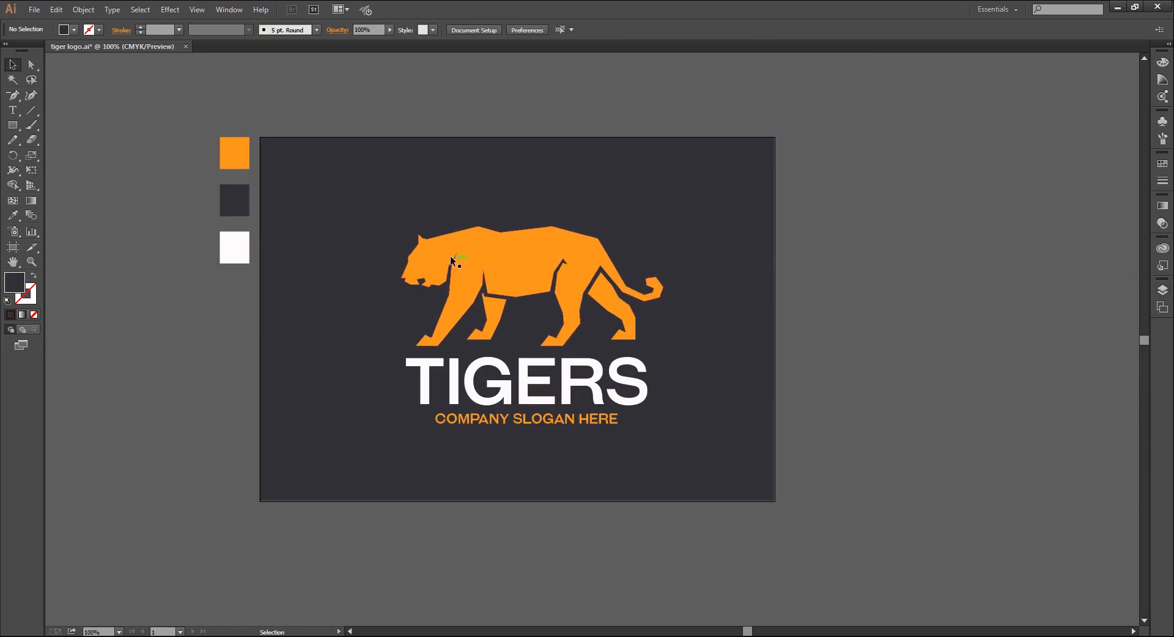
{"action": "left_click", "coordinate": [335, 259], "text": "shift"}
{"action": "left_click", "coordinate": [335, 259]}
{"action": "left_click", "coordinate": [407, 29]}
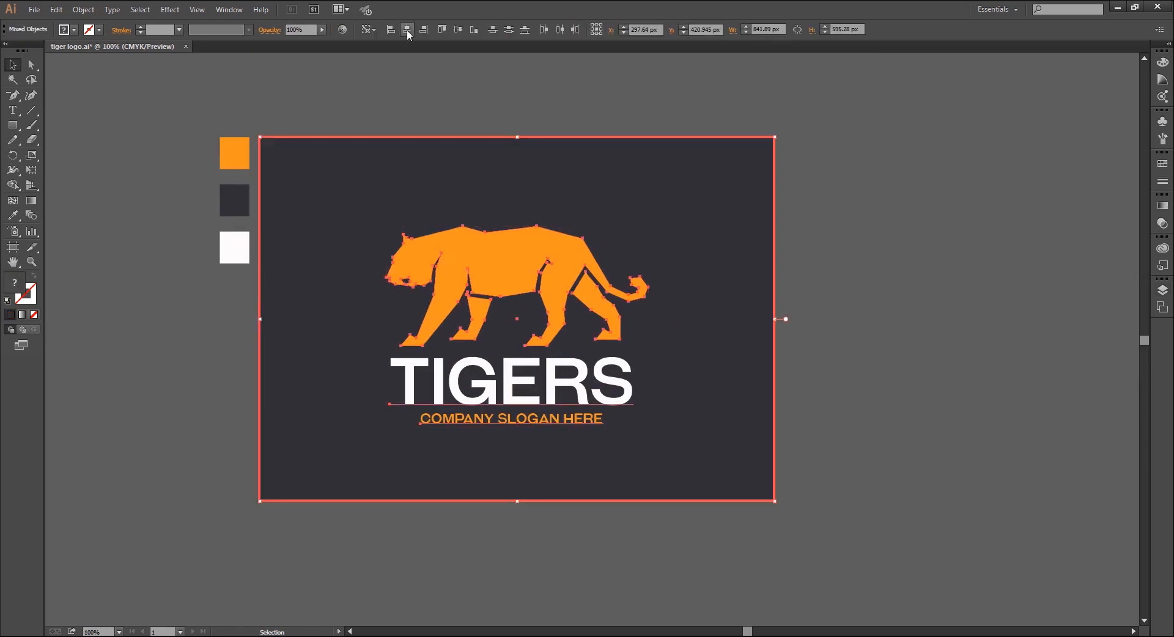
{"action": "left_click", "coordinate": [459, 31]}
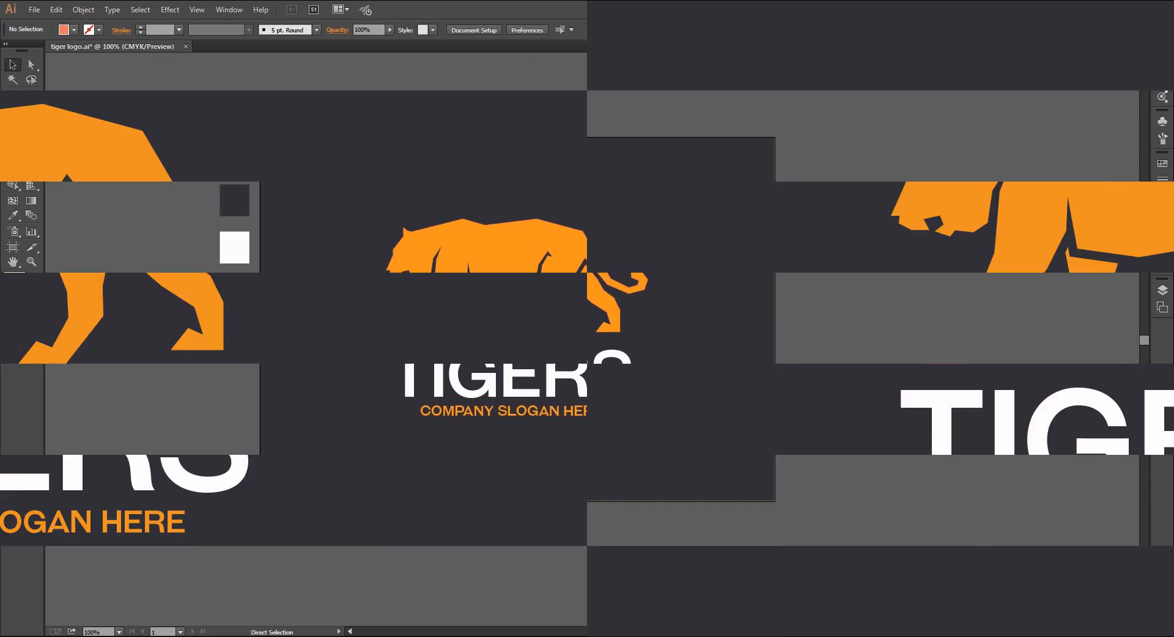